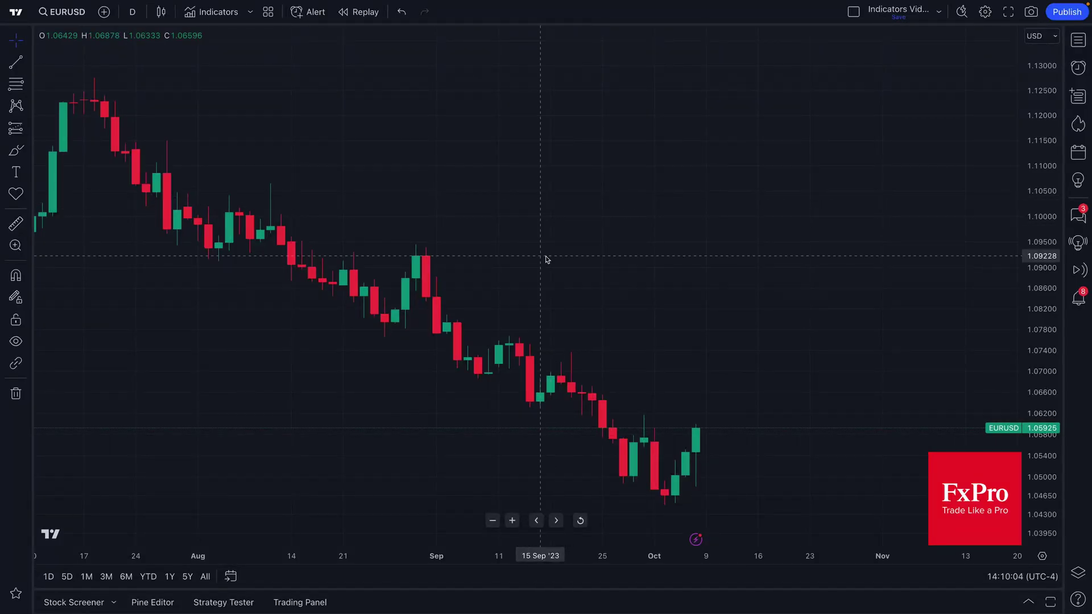
- Zoom in on the latest EURUSD daily candles and pan to bring earlier bars into view
scroll(543, 256, up, 1)
scroll(543, 256, up, 3)
drag(334, 241, 606, 244)
scroll(606, 244, up, 3)
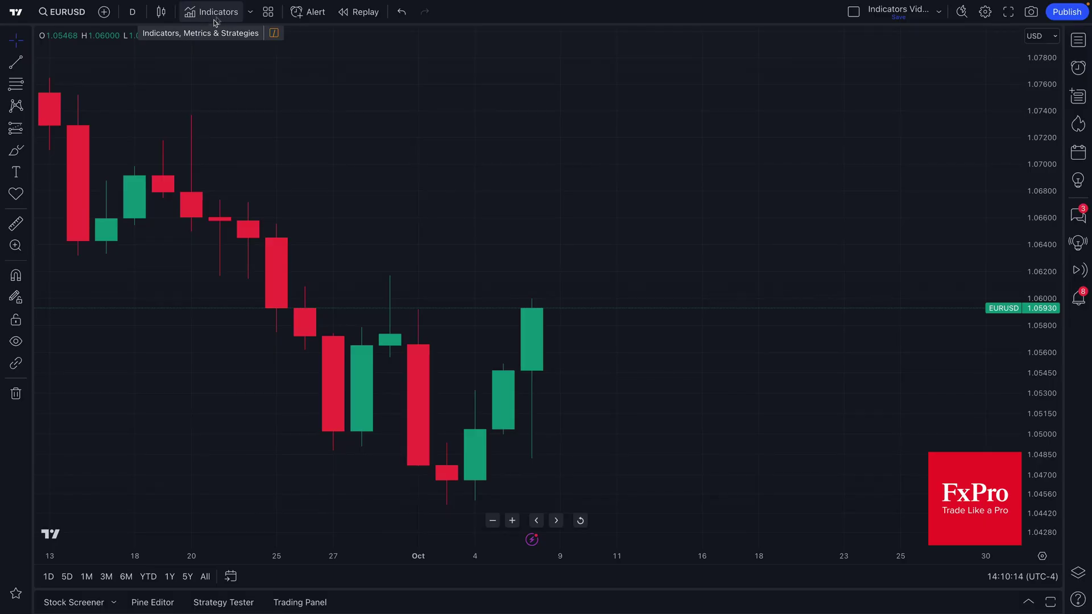
- Open the Indicators, Metrics & Strategies library and browse its Indicators, Strategies, Profiles and Patterns tabs
click(215, 16)
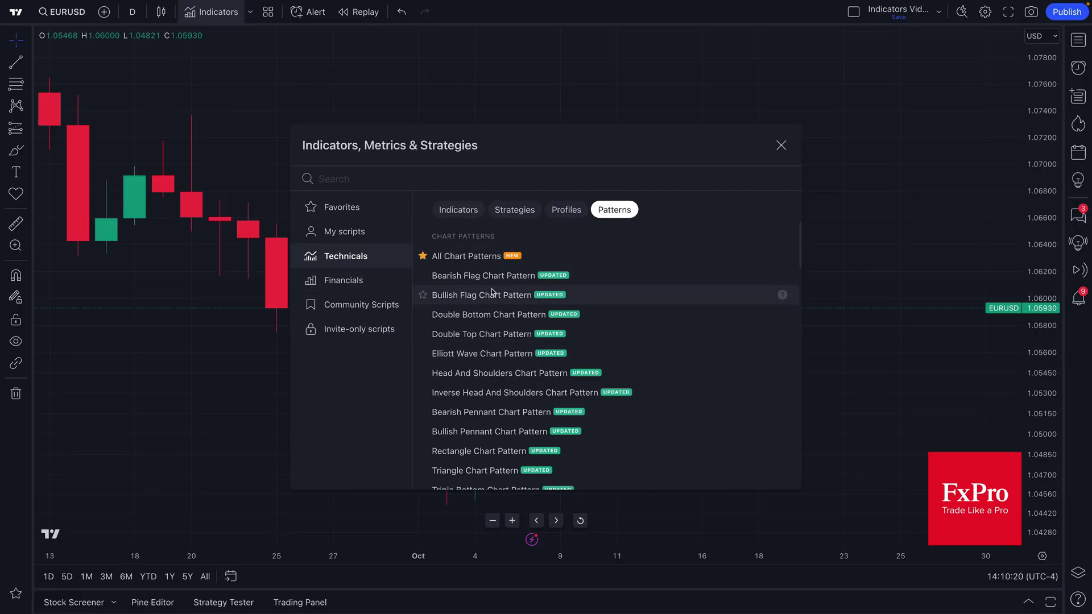
click(464, 216)
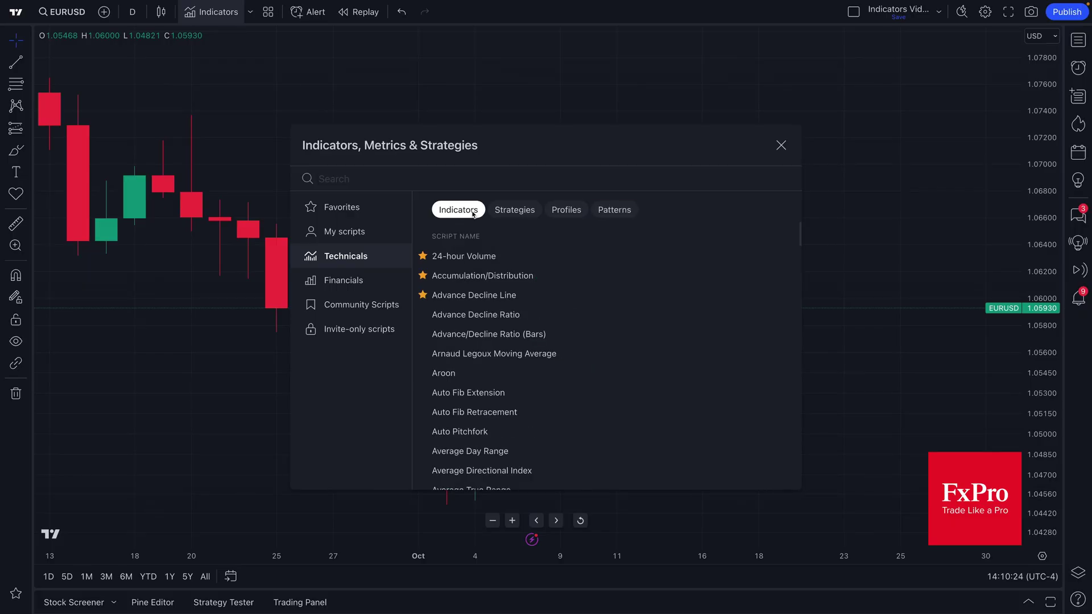
click(504, 214)
click(563, 214)
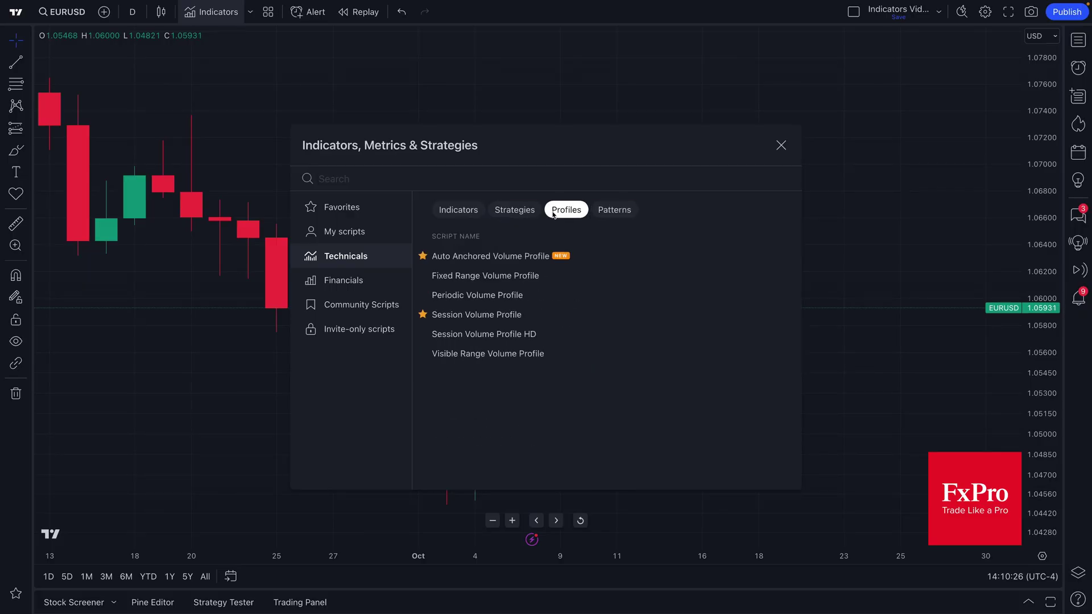
click(617, 210)
click(458, 210)
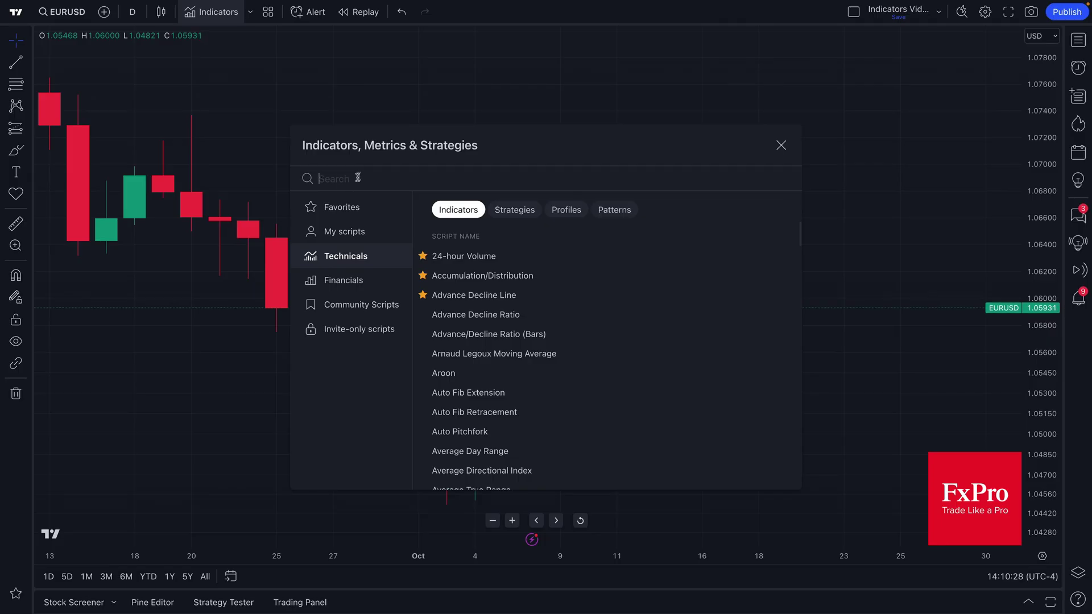
- Search the library for 'moving average' and scroll through the matching favourite, technical and community scripts
text(moving)
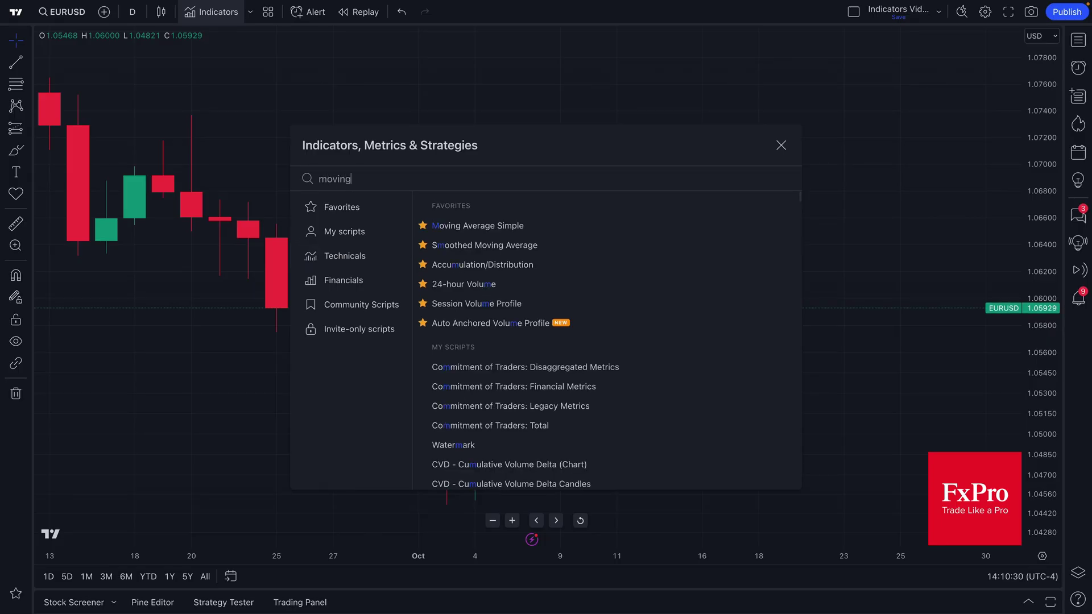
text( average)
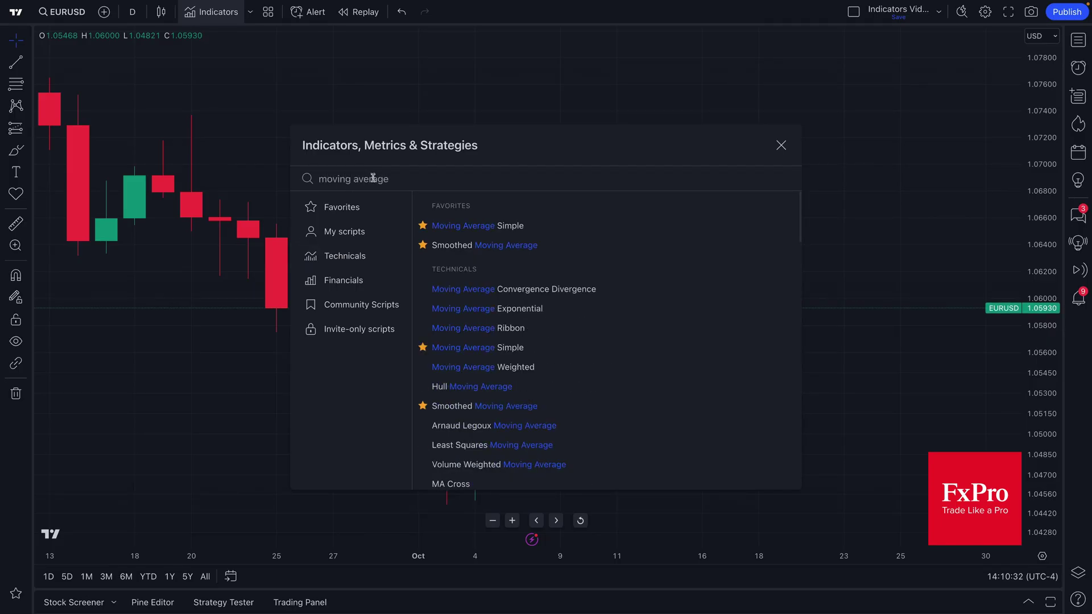
drag(393, 181, 325, 180)
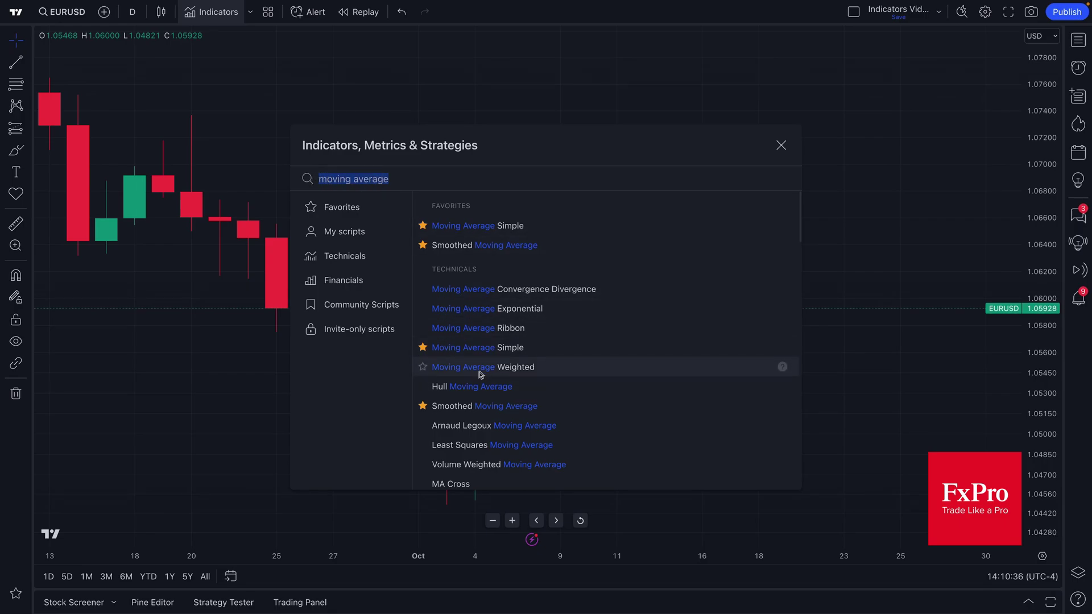
scroll(472, 390, down, 4)
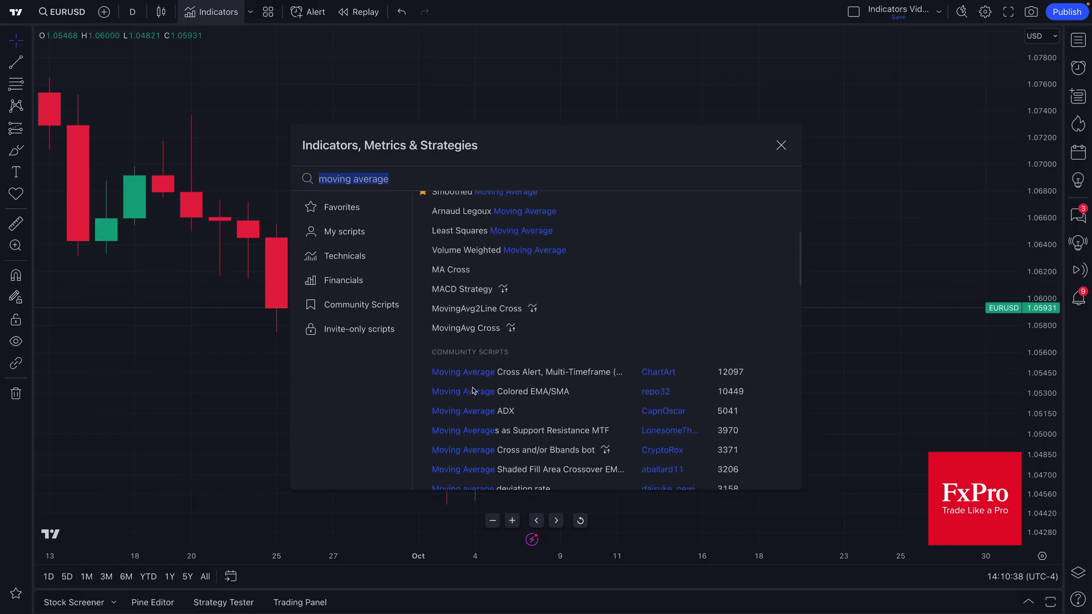
scroll(472, 390, down, 1)
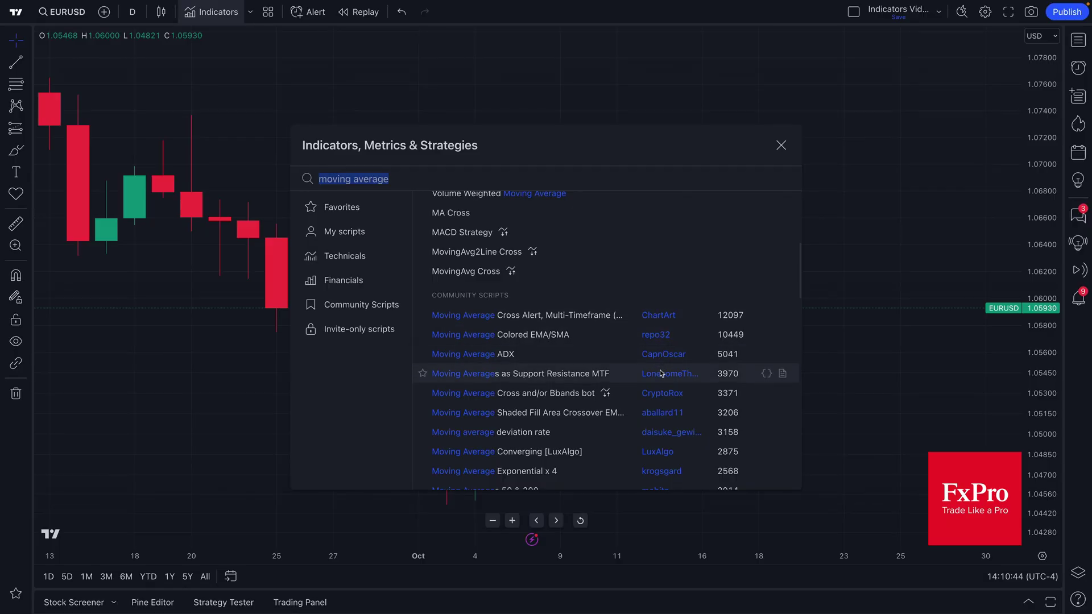
scroll(658, 437, down, 1)
scroll(658, 436, down, 2)
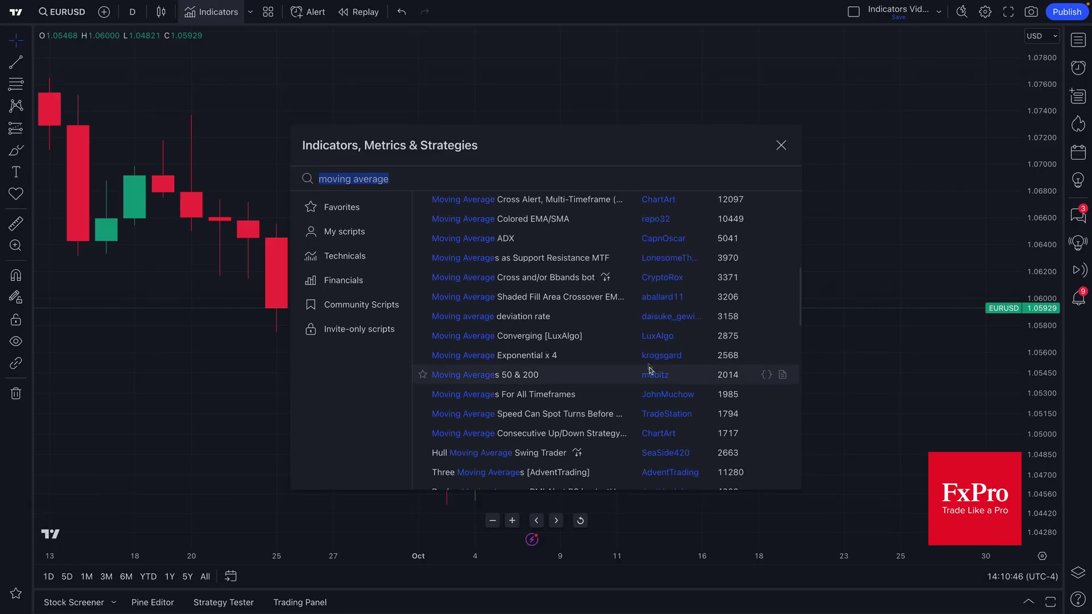
scroll(502, 318, up, 6)
click(363, 178)
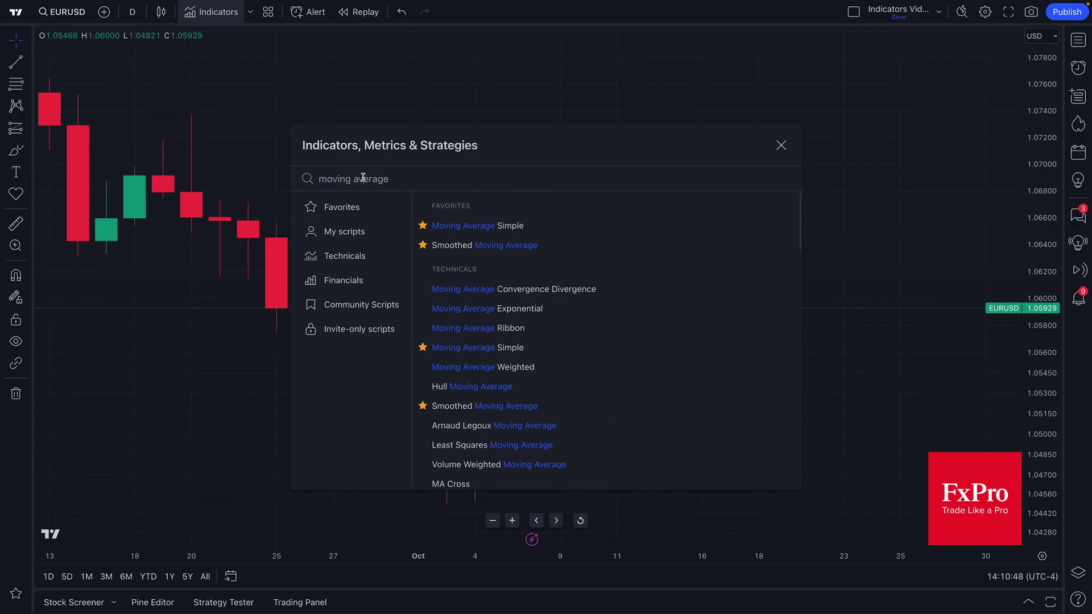
- Add Moving Average Simple to the chart, close the library, and frame June through October
click(459, 227)
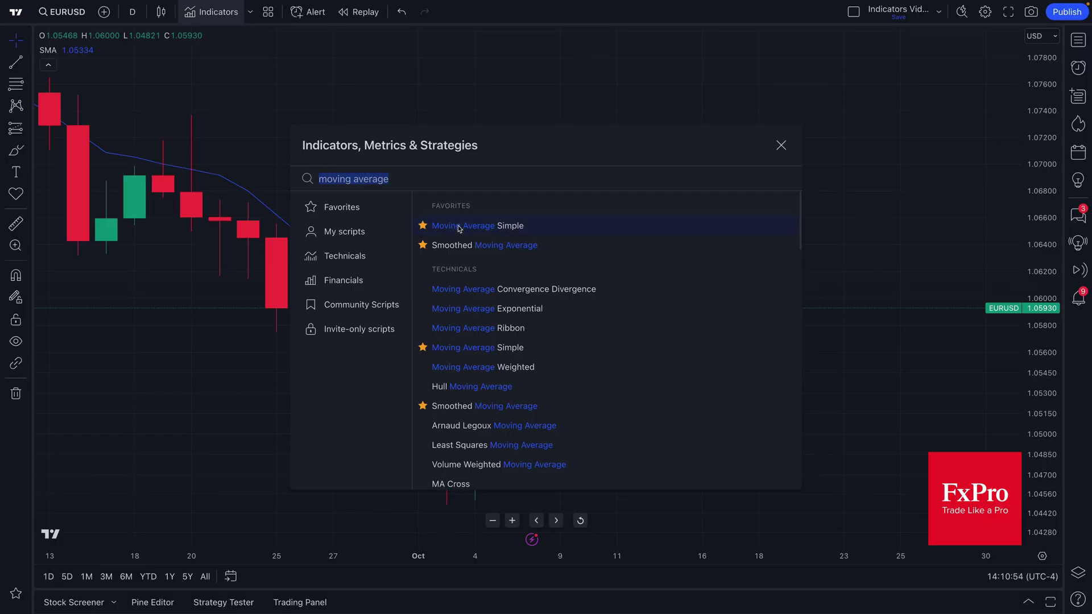
click(781, 146)
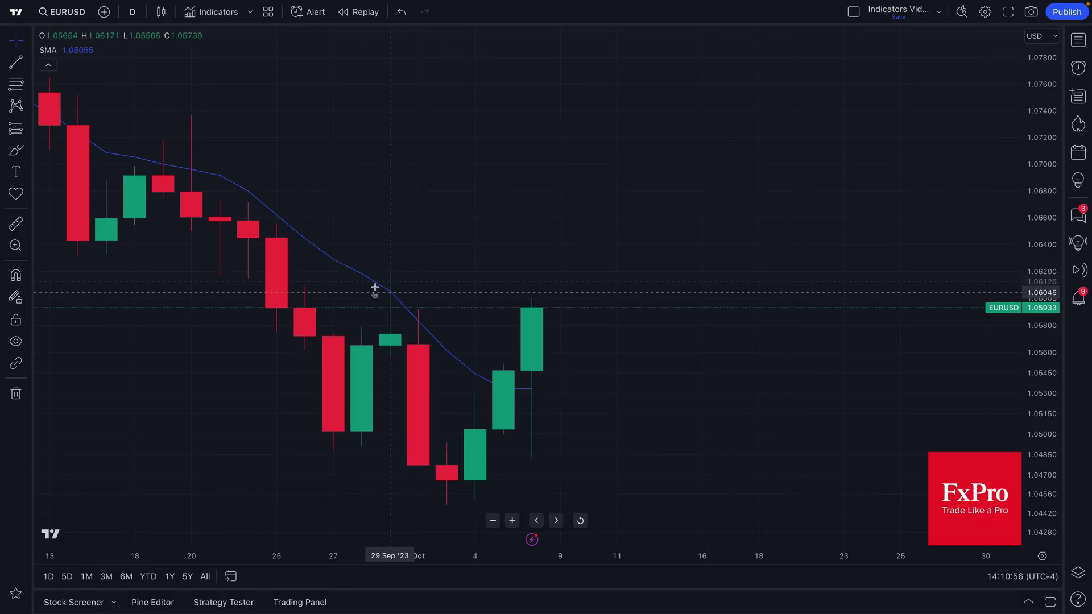
scroll(379, 310, up, 3)
scroll(378, 309, down, 5)
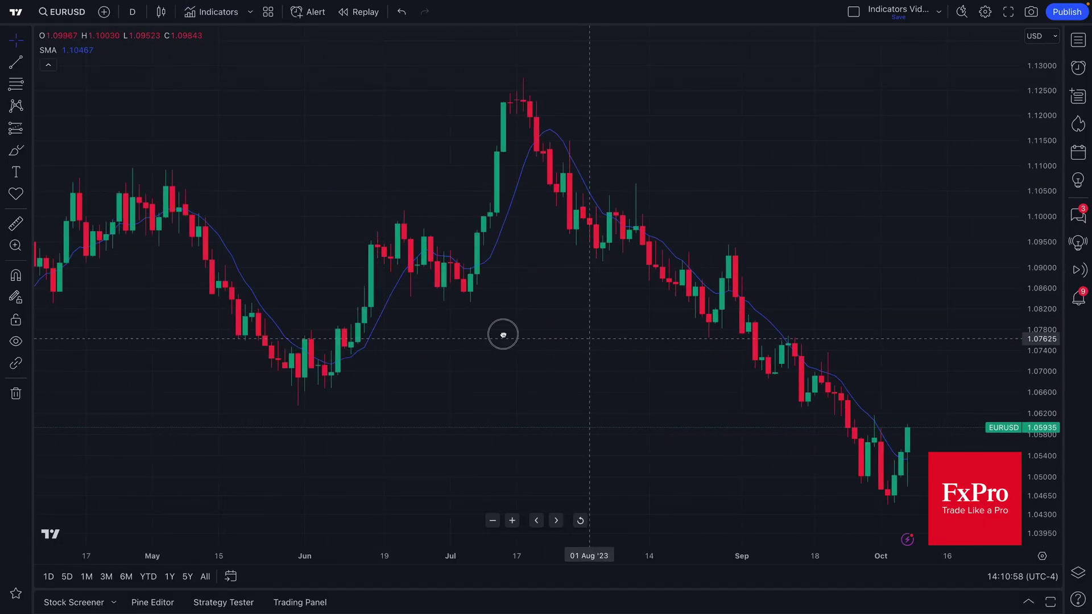
drag(583, 333, 434, 330)
scroll(433, 330, up, 3)
scroll(427, 295, down, 3)
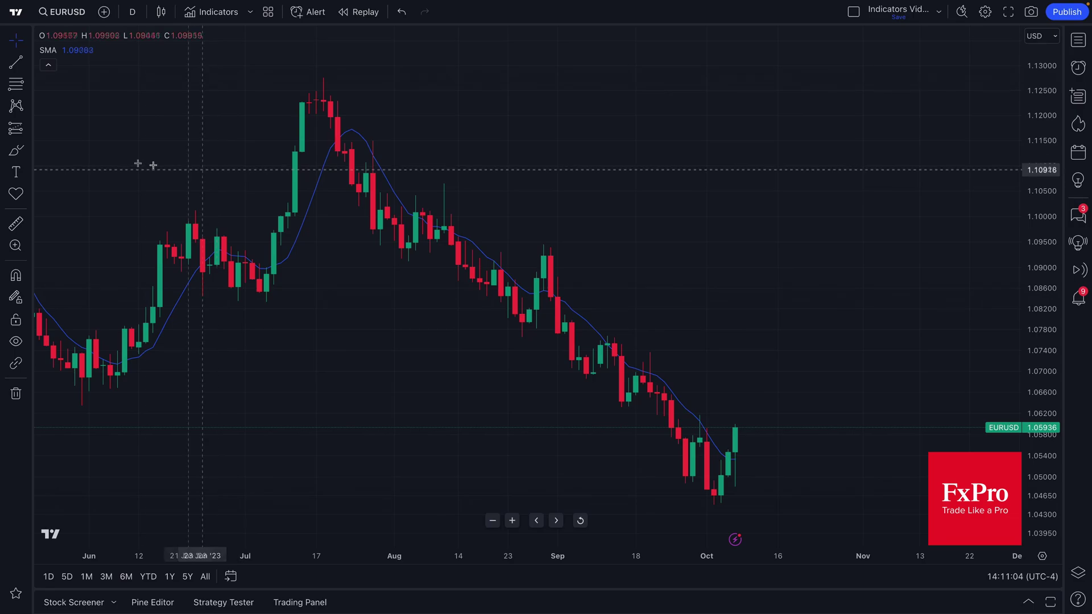
mouse_move(49, 50)
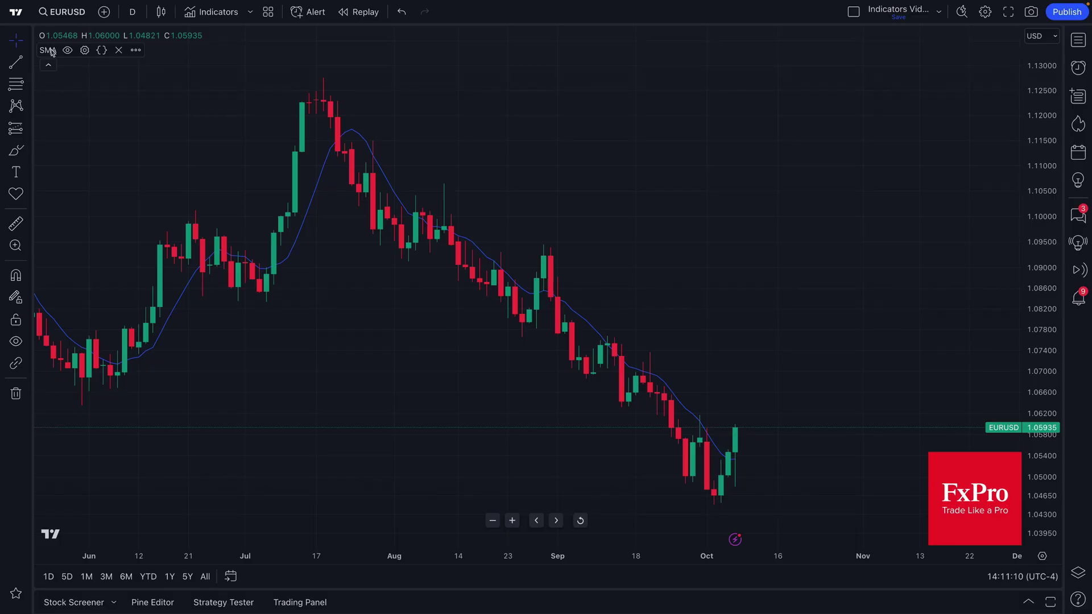
- Hide and reshow the SMA line, then open its settings dialog beside the chart
click(70, 52)
click(70, 52)
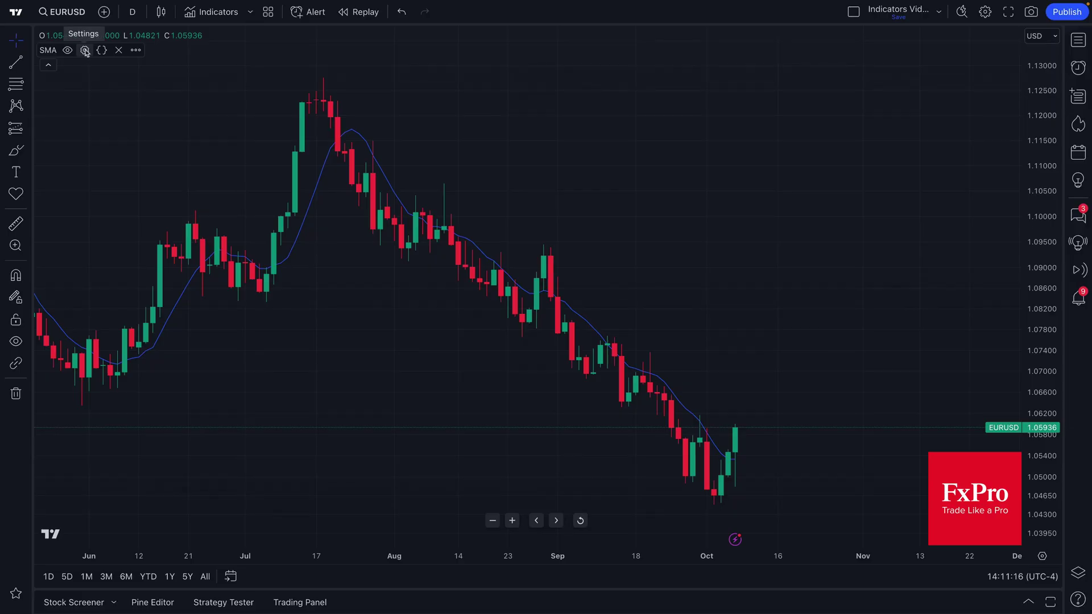
click(85, 51)
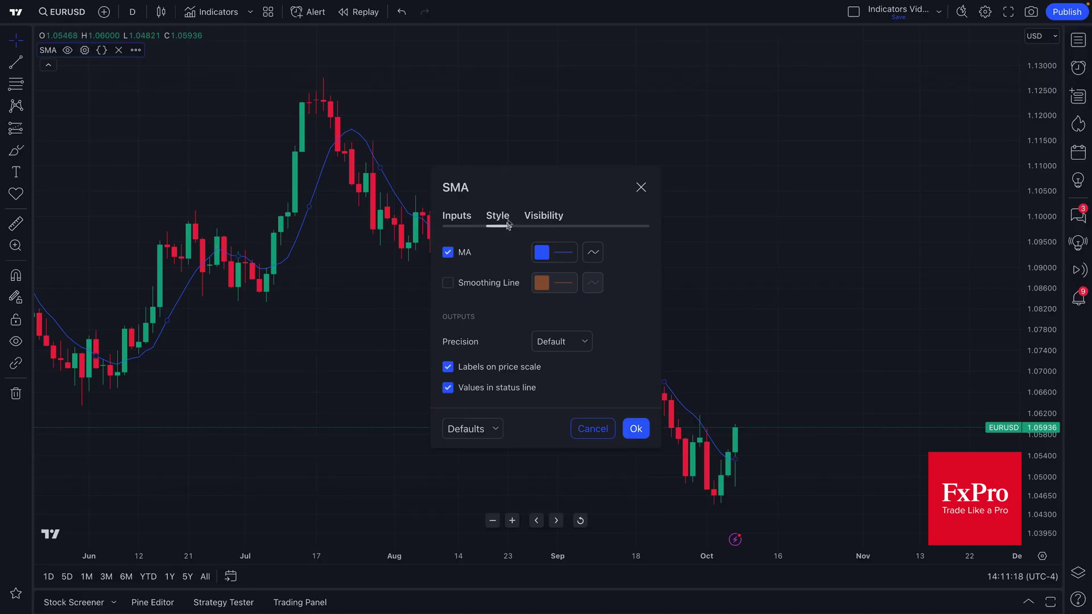
drag(549, 209, 892, 92)
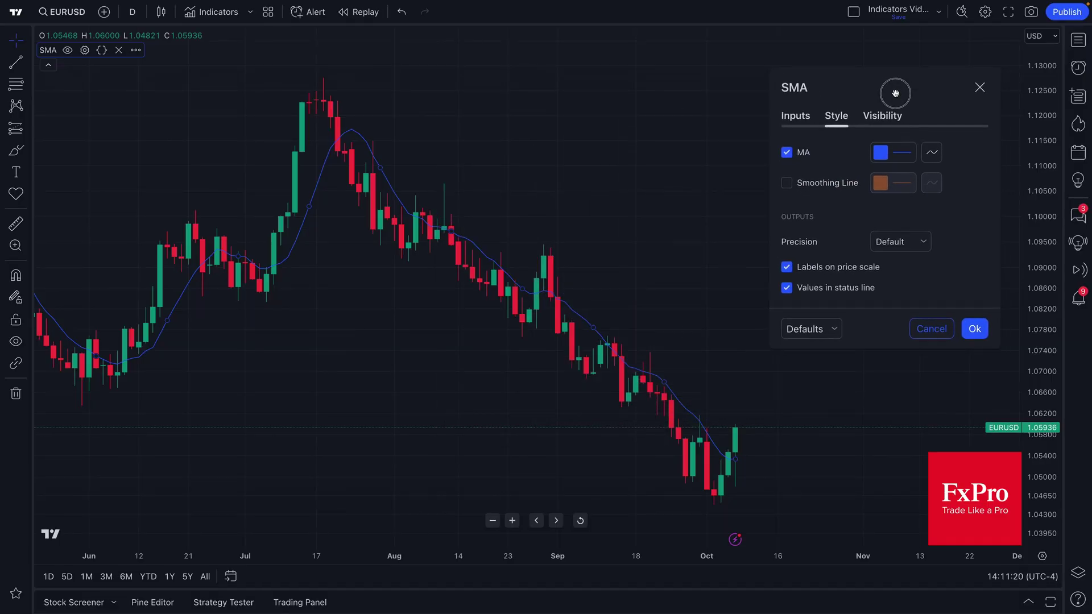
- Thicken the SMA line and try green, yellow and red before settling on blue
click(886, 161)
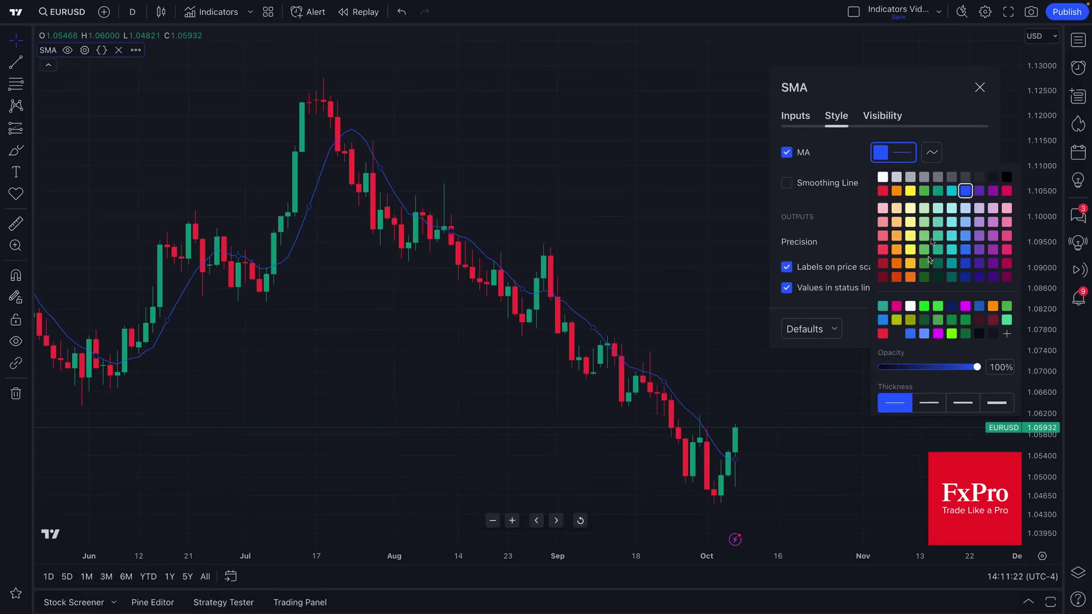
click(930, 400)
click(951, 190)
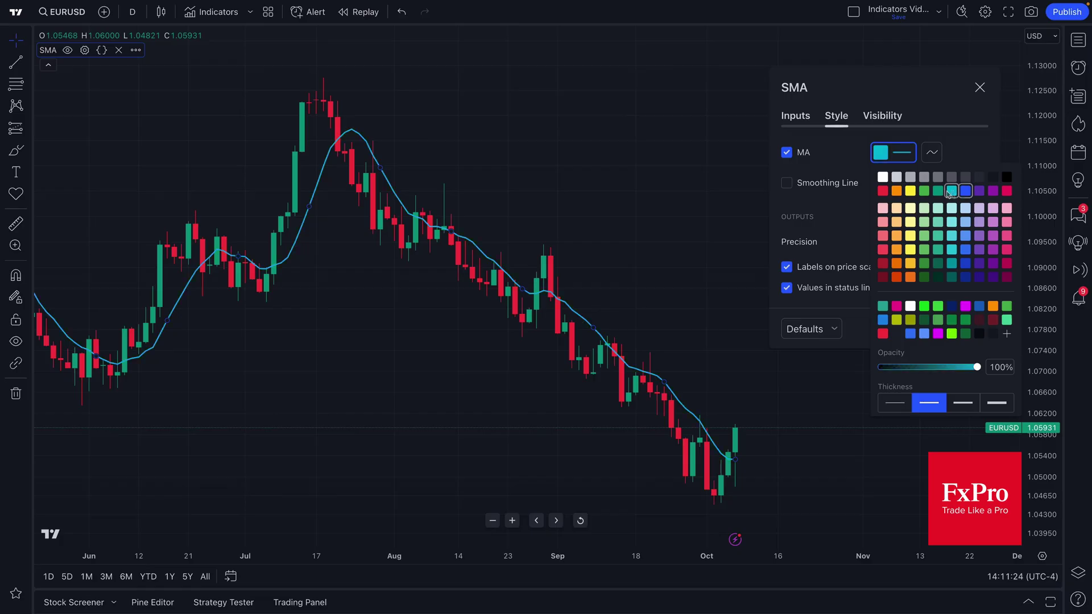
click(937, 191)
click(924, 191)
click(910, 190)
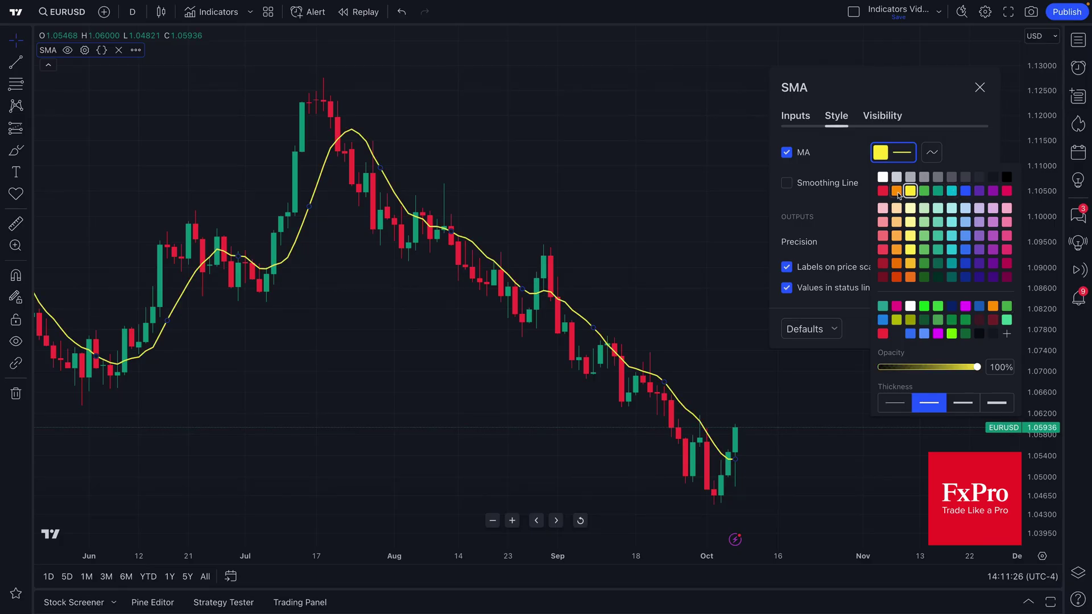
click(896, 190)
click(883, 190)
click(964, 192)
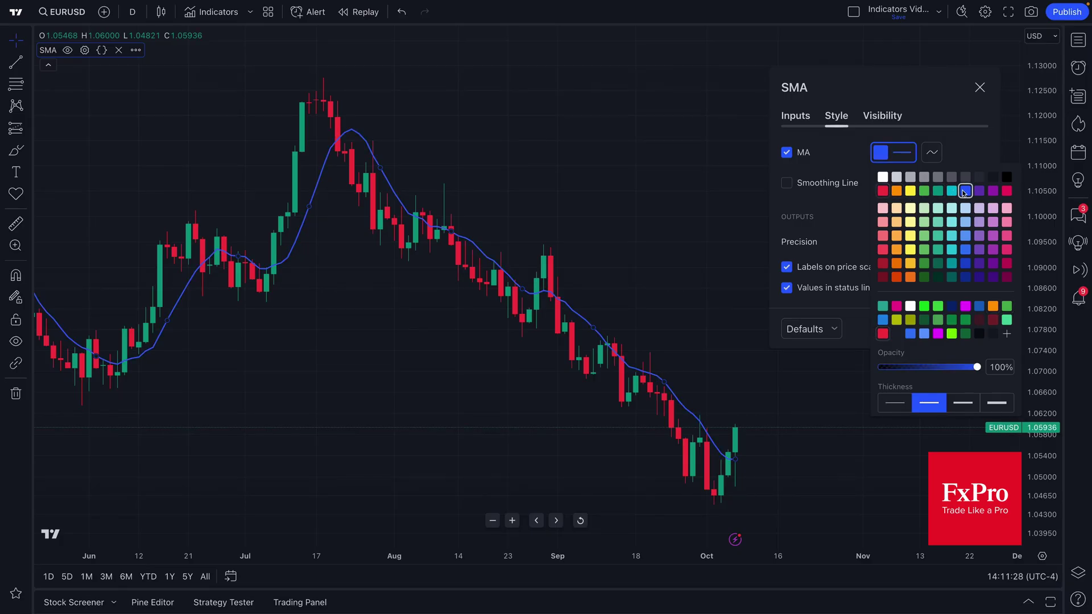
- Change the SMA Length from 9 to 50, apply it, and zoom the chart out
click(796, 120)
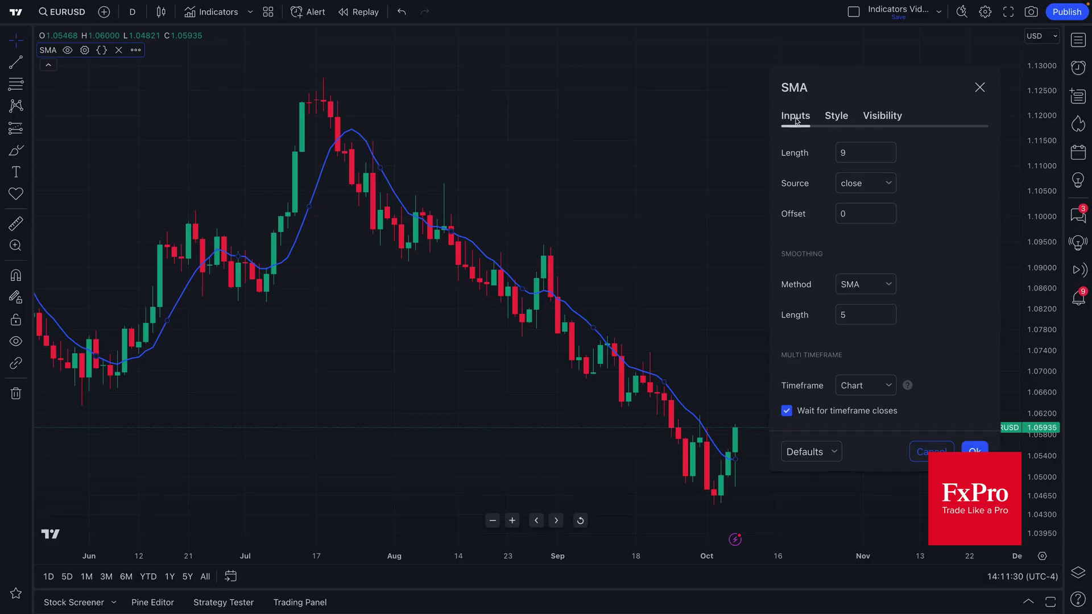
drag(857, 154, 838, 153)
click(974, 449)
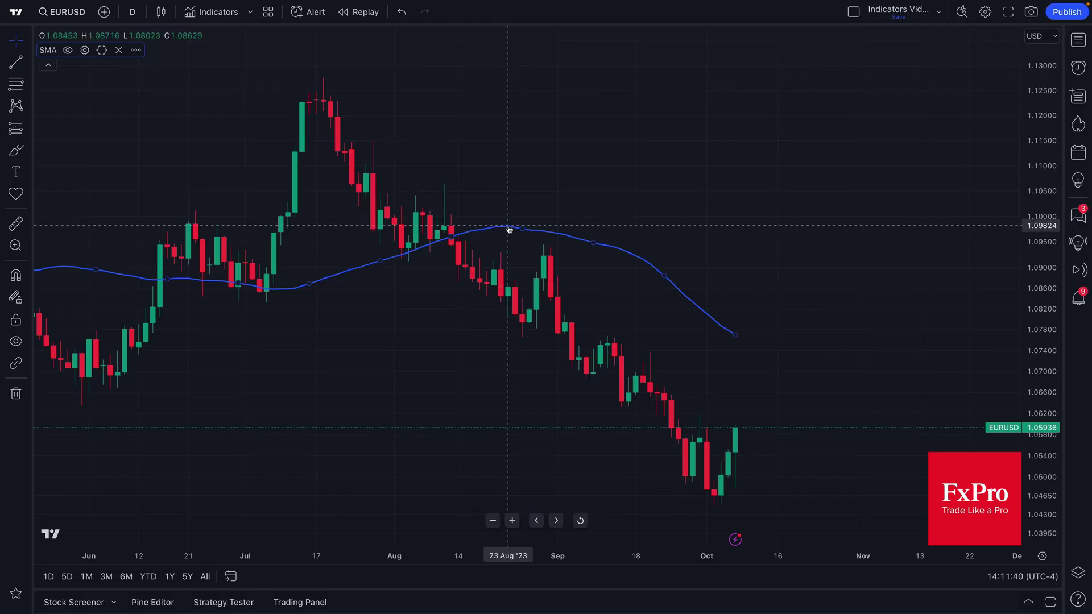
scroll(506, 227, down, 1)
scroll(508, 299, down, 1)
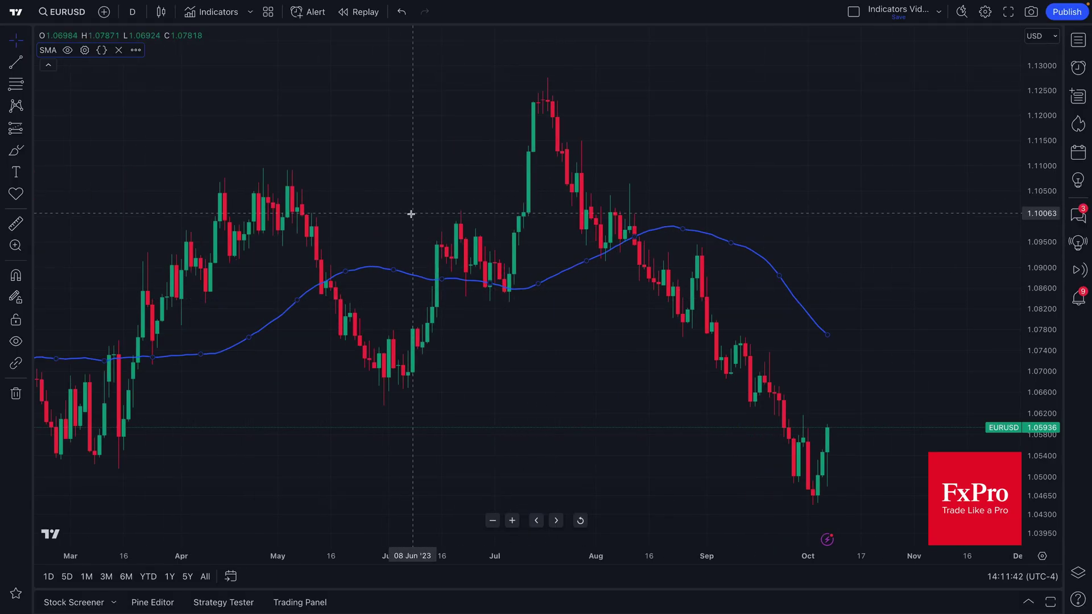
mouse_move(48, 51)
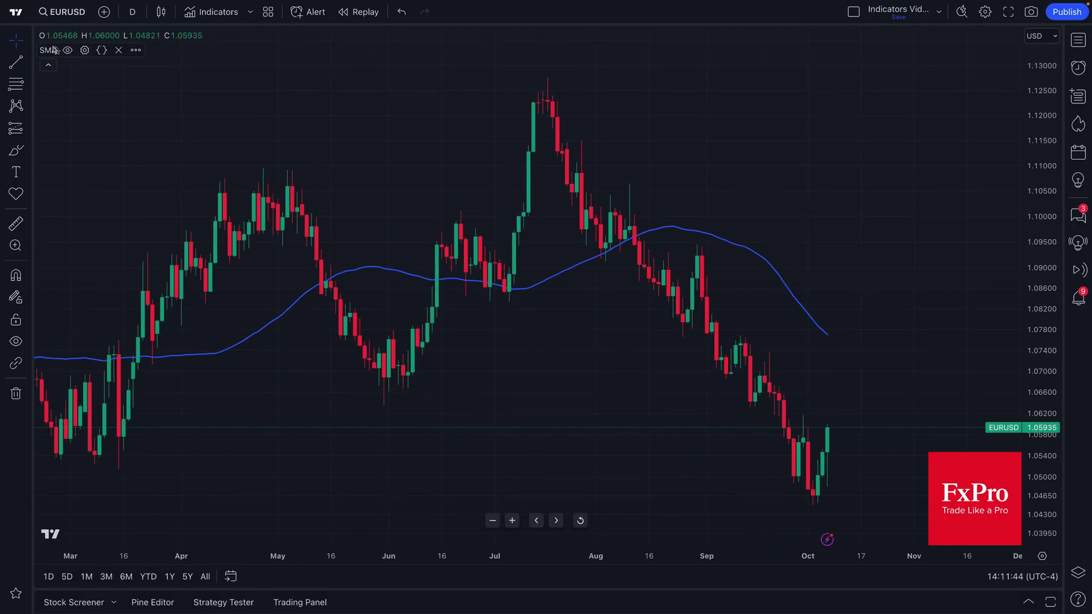
click(101, 51)
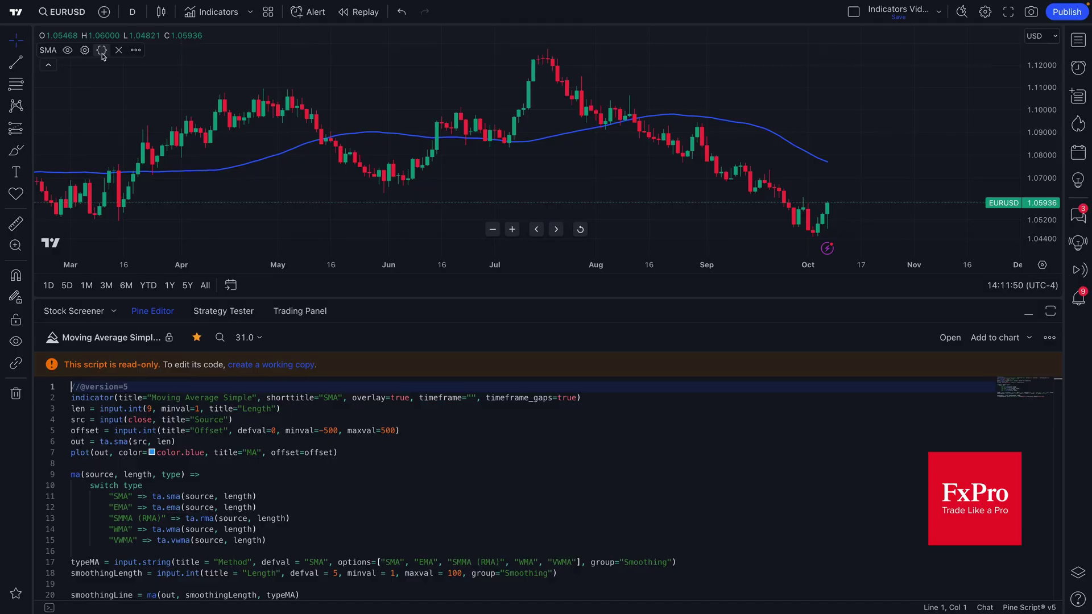
drag(273, 297, 274, 245)
drag(71, 332, 542, 553)
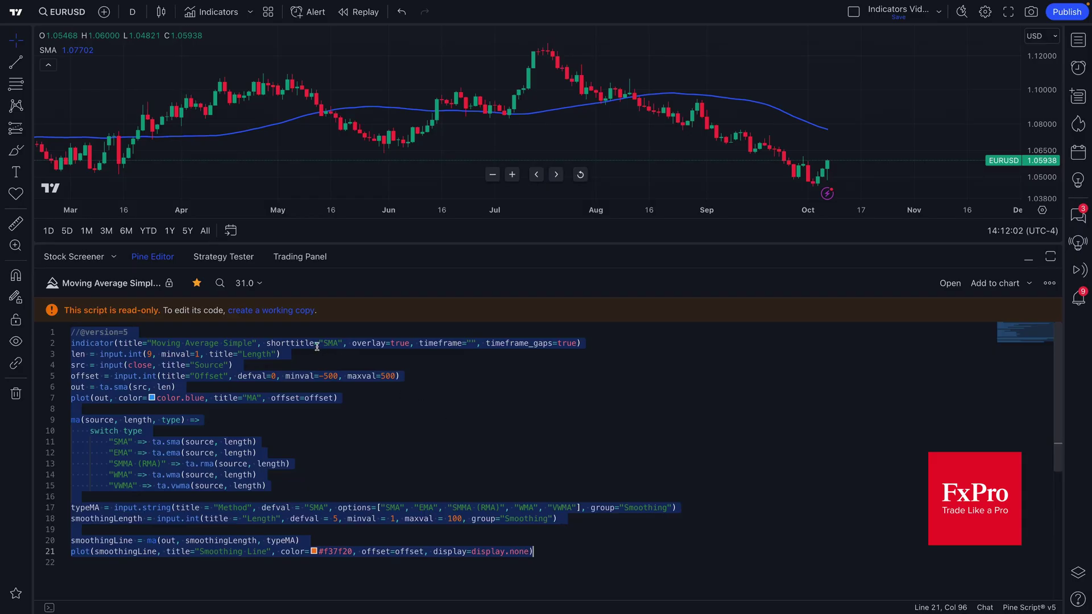
click(244, 406)
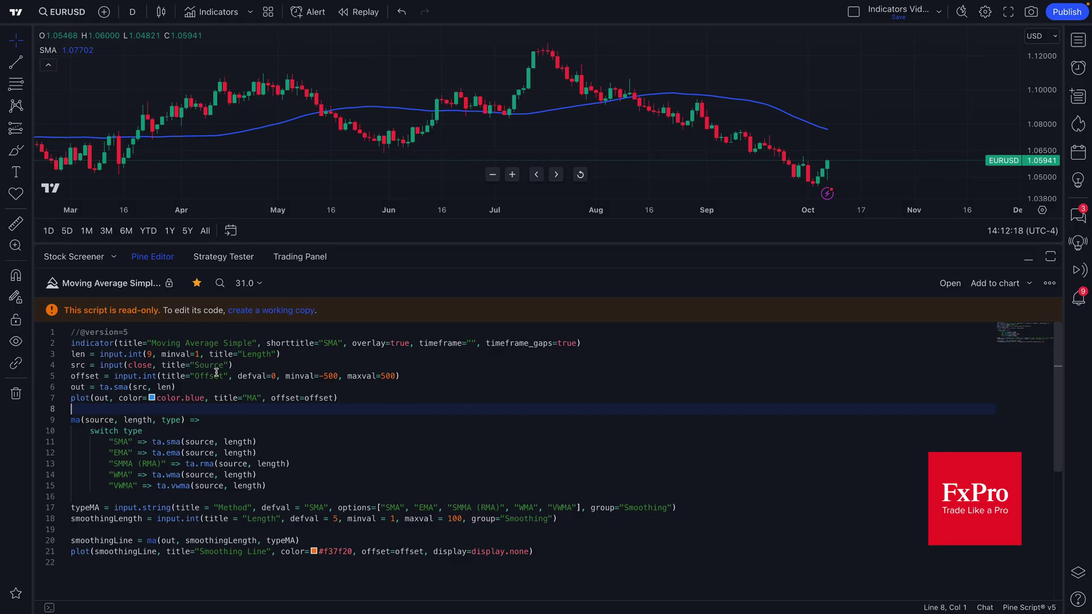
- Close the Pine Editor and reopen the indicators library on its Favorites list
click(146, 258)
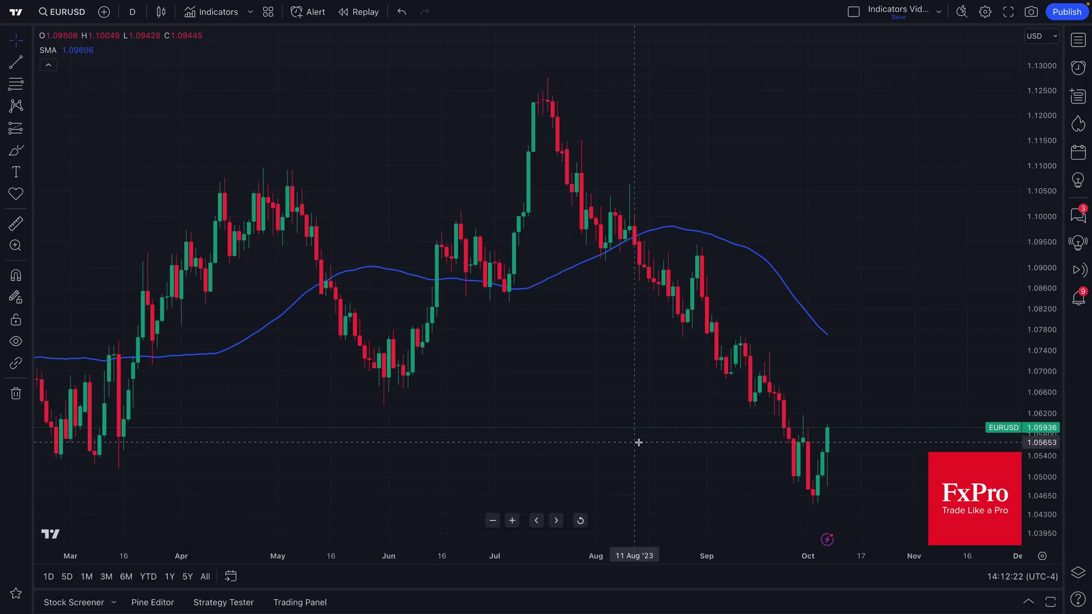
scroll(630, 437, up, 5)
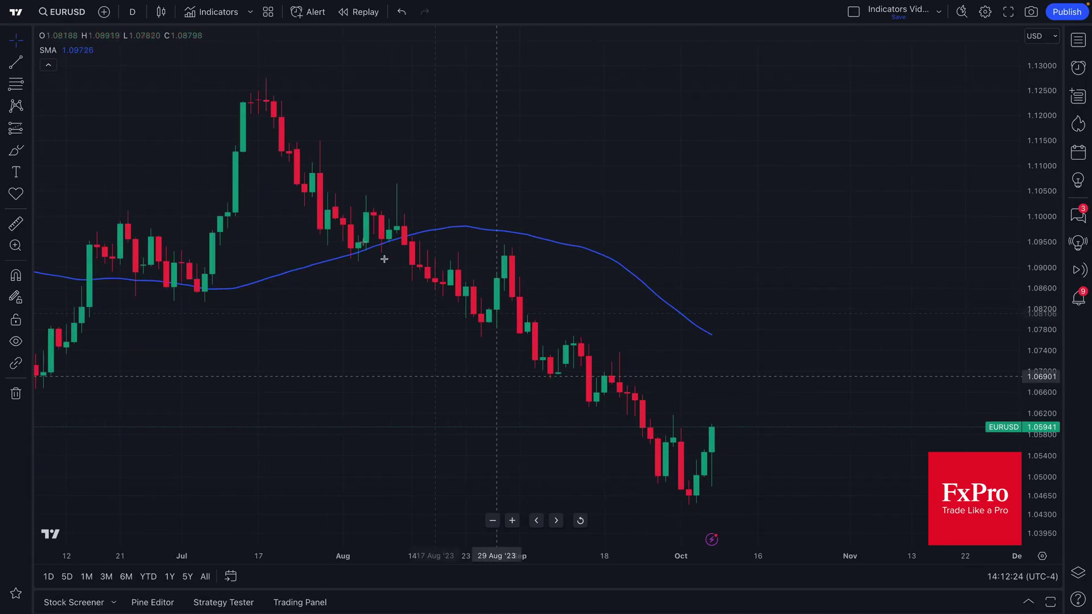
click(211, 17)
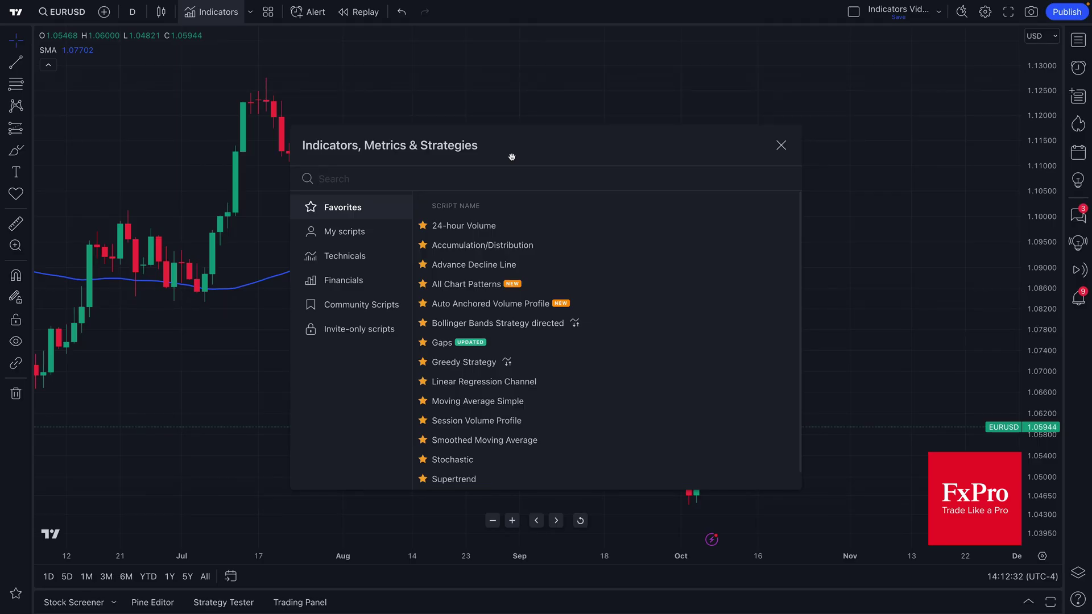
- In Technicals, star Advance Decline Ratio and Auto Fib Extension as favourites
click(367, 257)
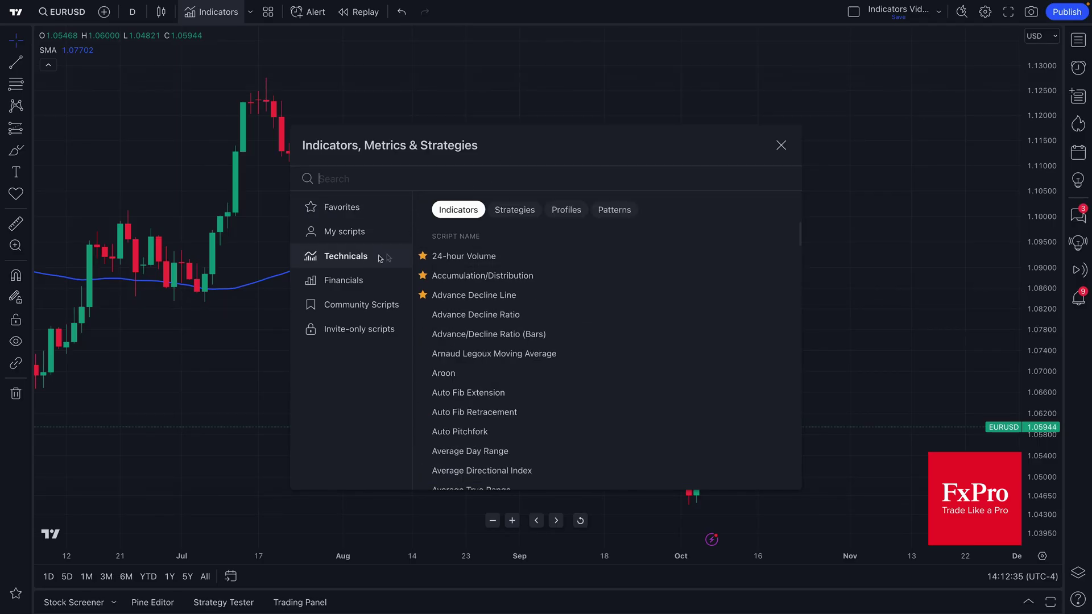
click(423, 315)
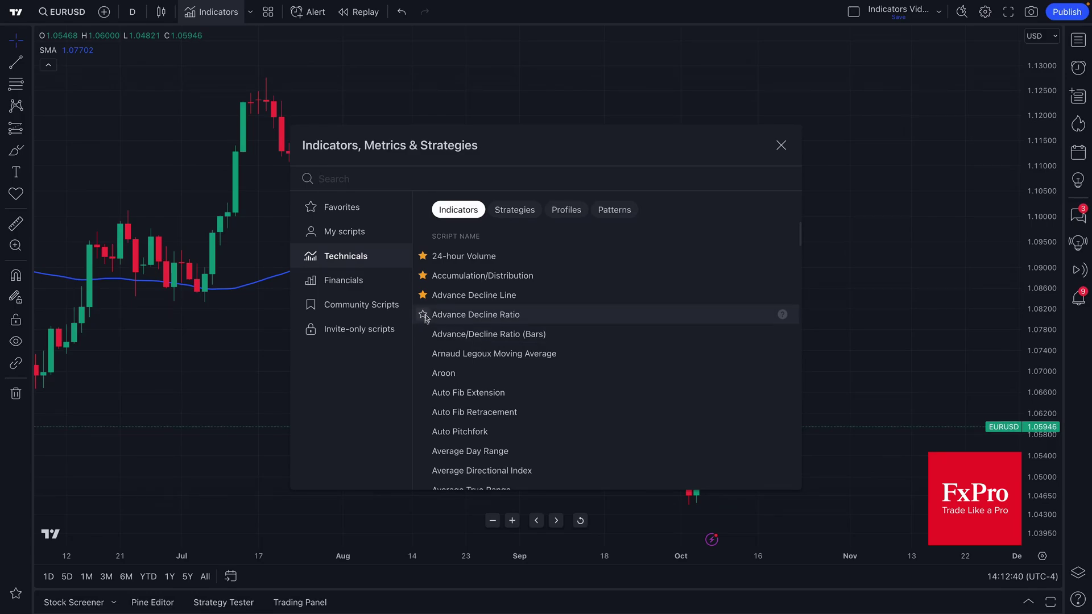
click(423, 393)
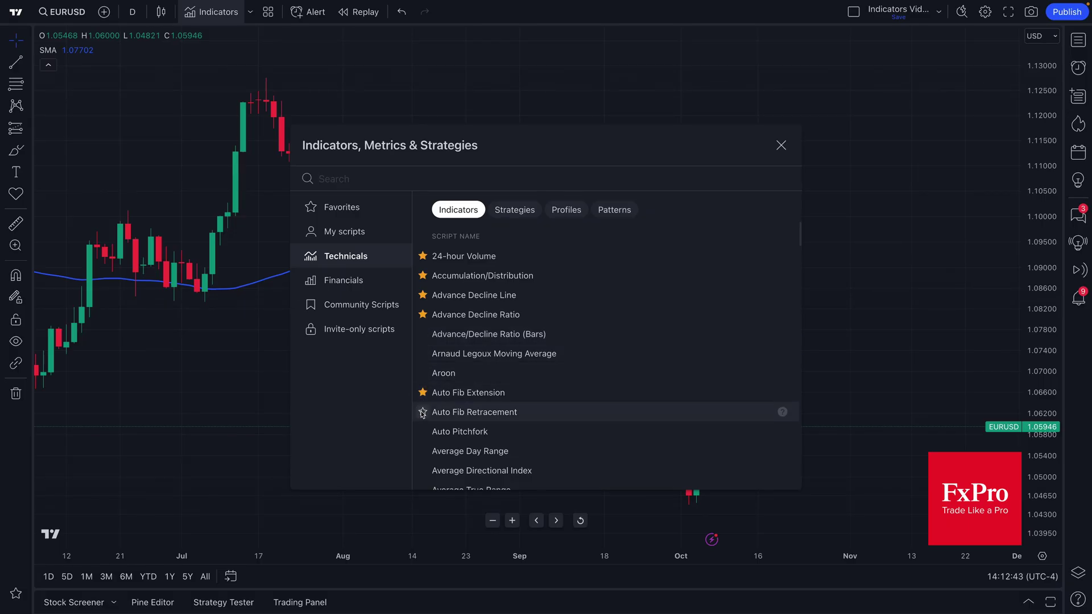
- Return to the Favorites list and scroll through the starred scripts
click(348, 215)
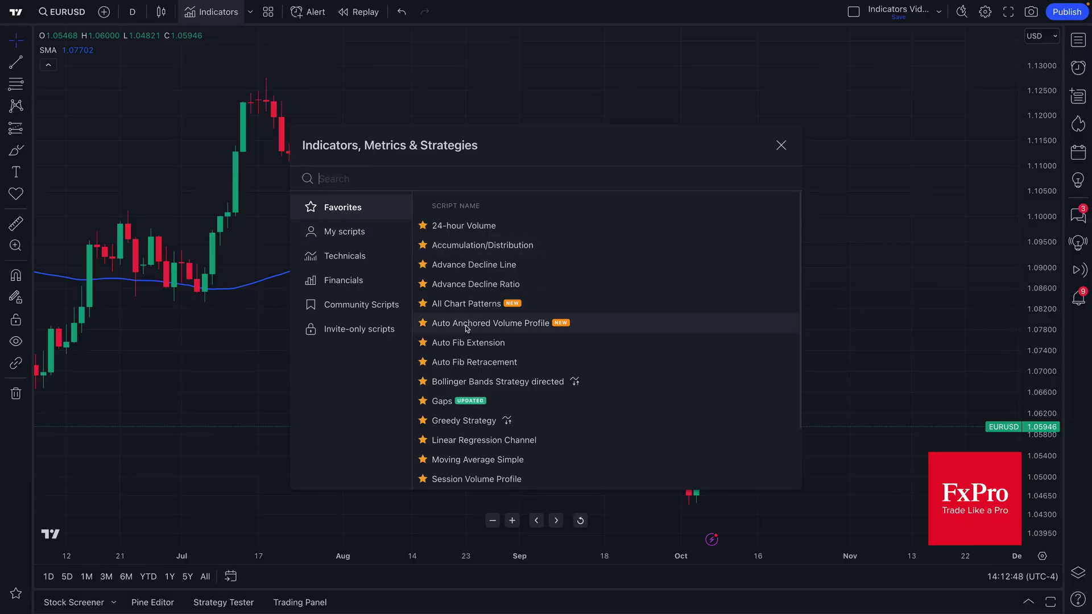
scroll(440, 322, down, 3)
scroll(467, 328, up, 3)
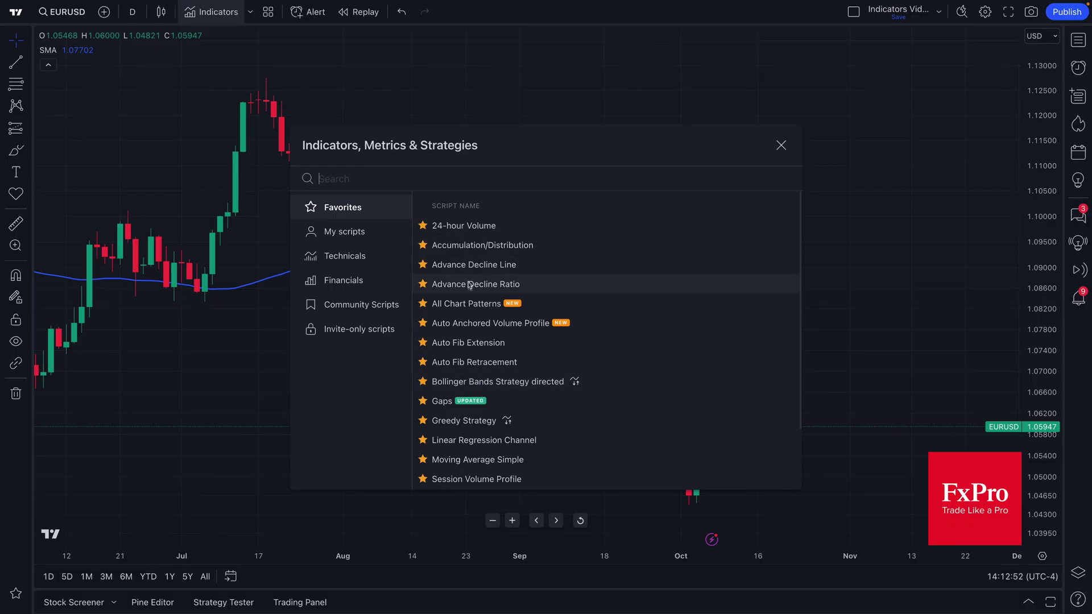
scroll(475, 413, down, 1)
scroll(474, 414, down, 2)
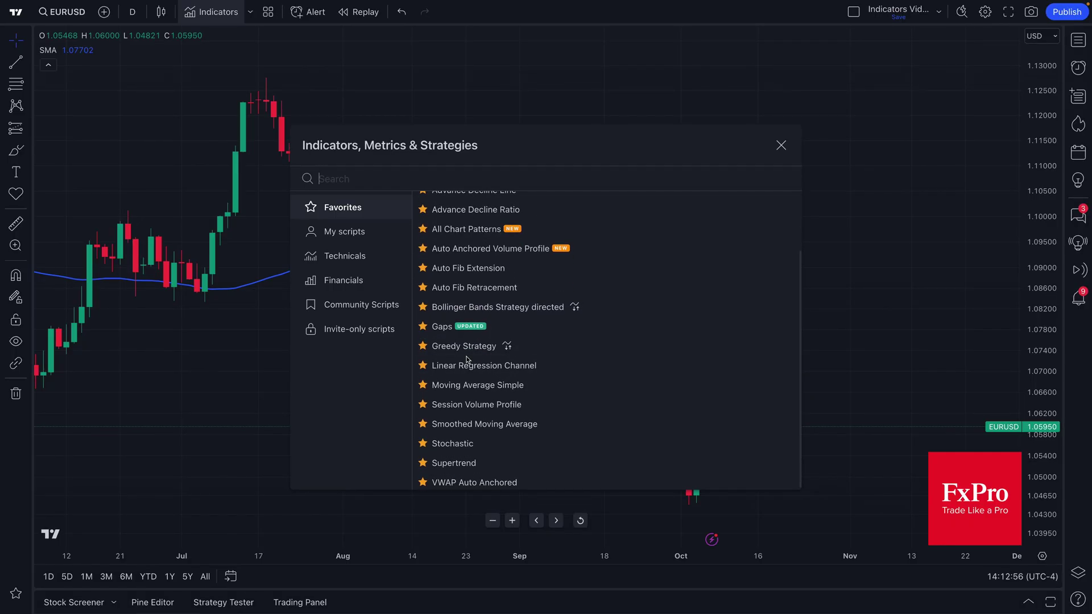
scroll(466, 363, up, 3)
scroll(475, 405, down, 3)
- Add the Supertrend, Gaps and 24-hour Volume indicators to the EURUSD chart
click(477, 462)
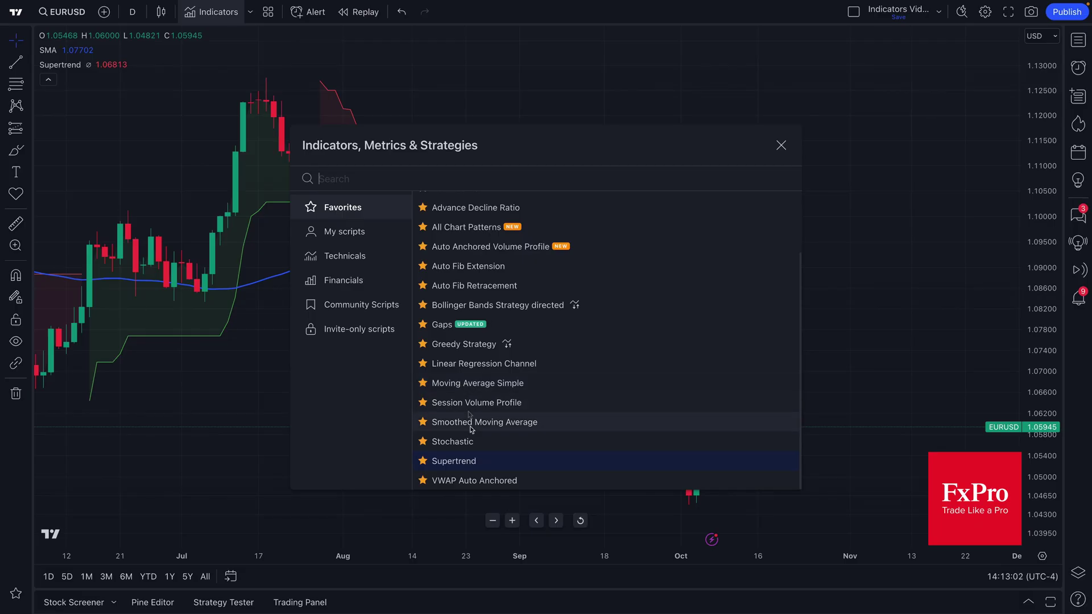
scroll(458, 335, up, 2)
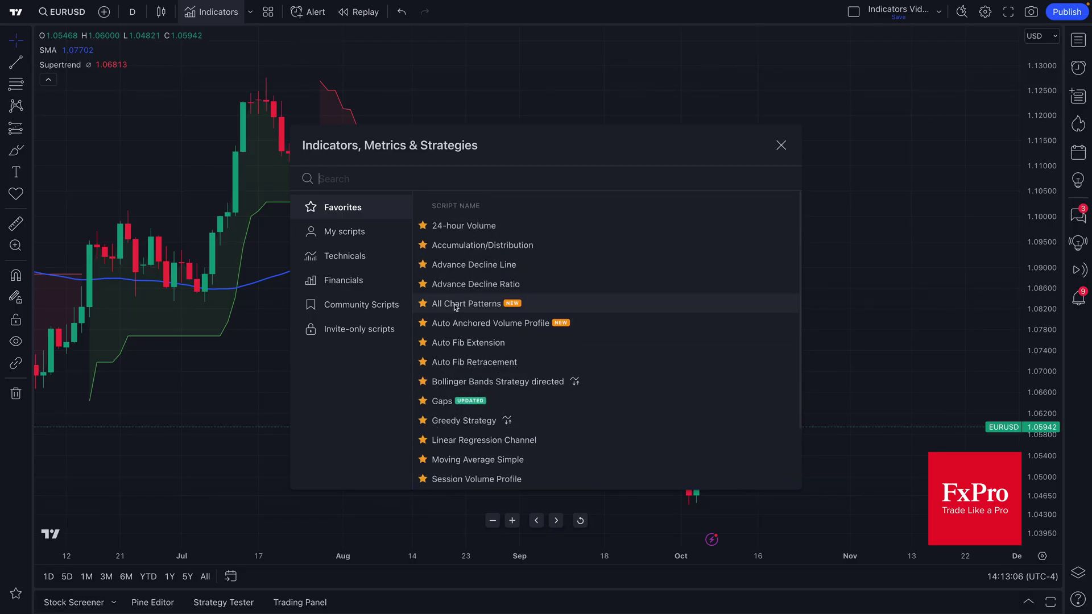
scroll(458, 318, down, 2)
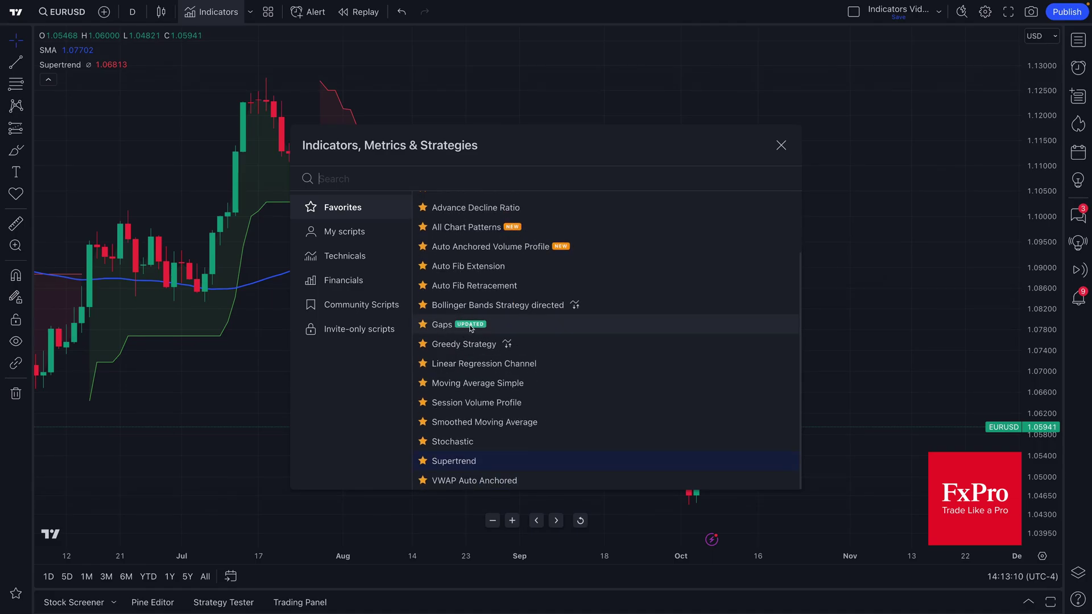
click(471, 328)
scroll(463, 289, up, 1)
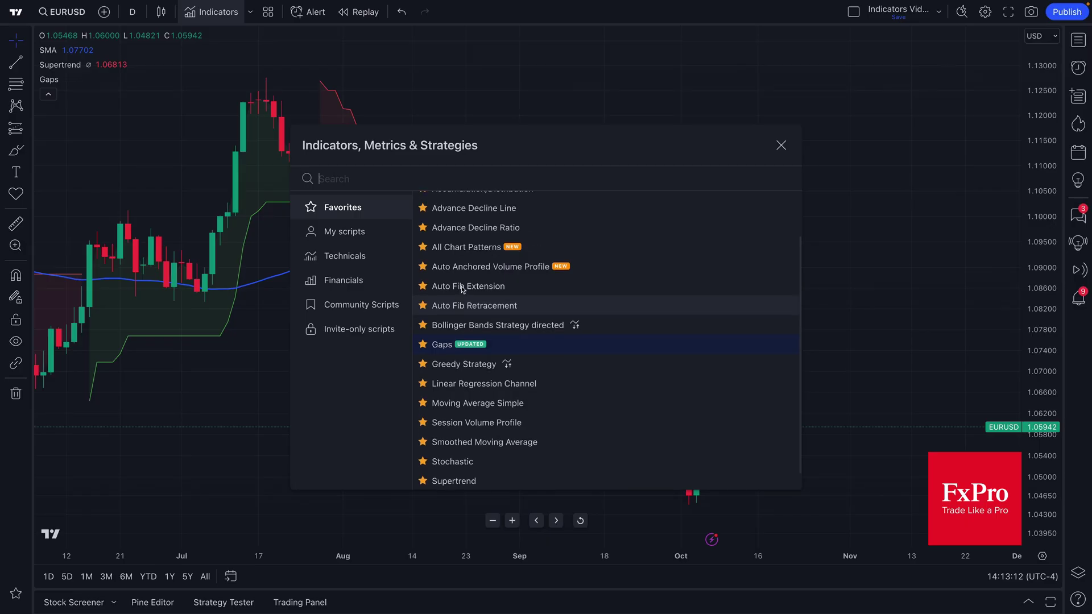
scroll(463, 287, up, 2)
click(457, 228)
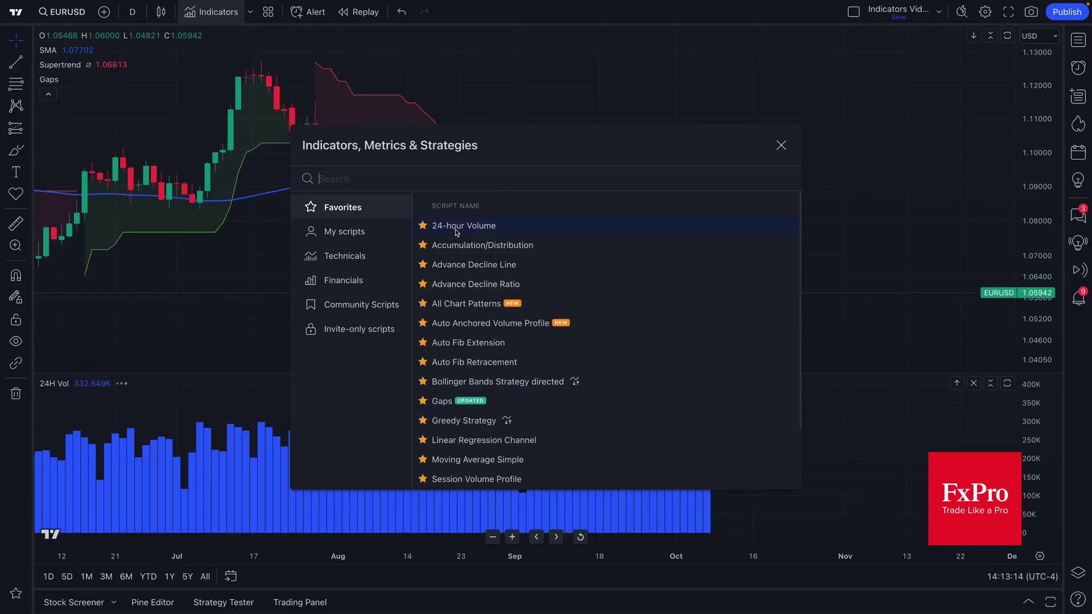
- Close the indicator picker and zoom the chart out back to April
click(781, 145)
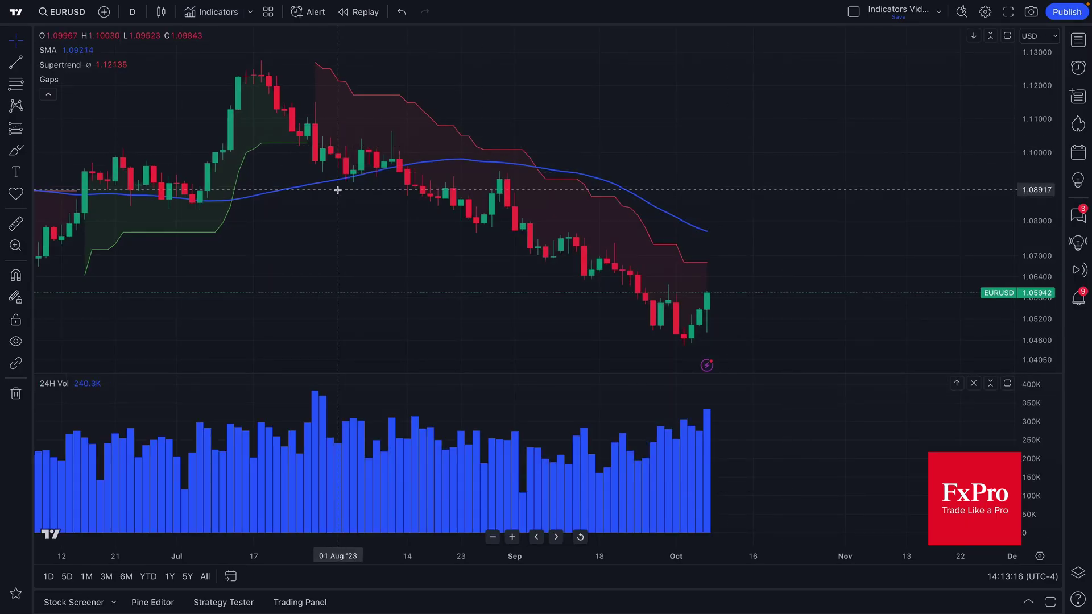
scroll(295, 248, left, 2)
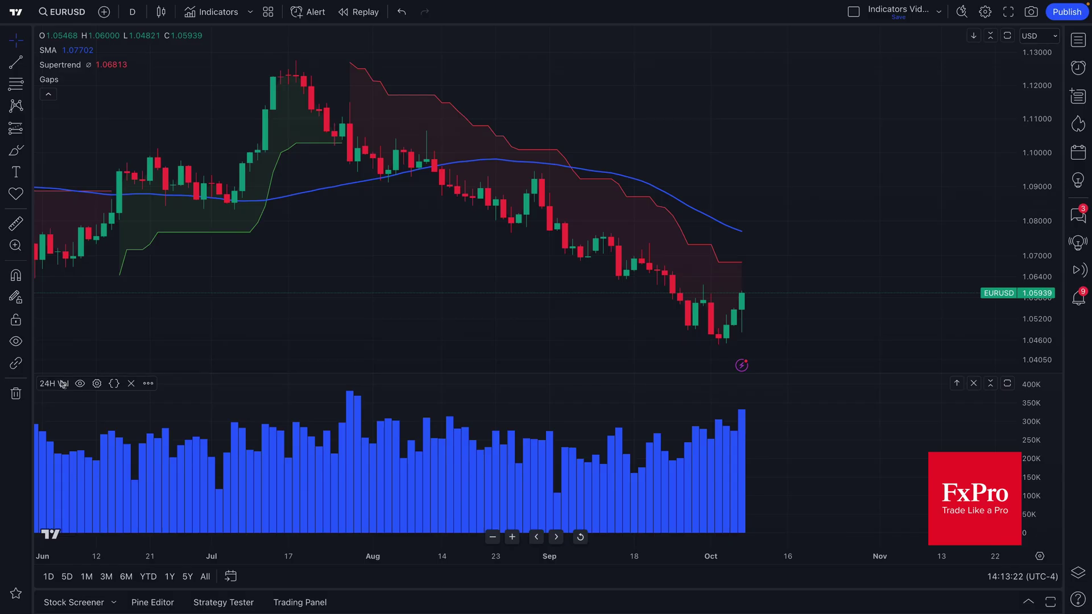
scroll(212, 281, down, 3)
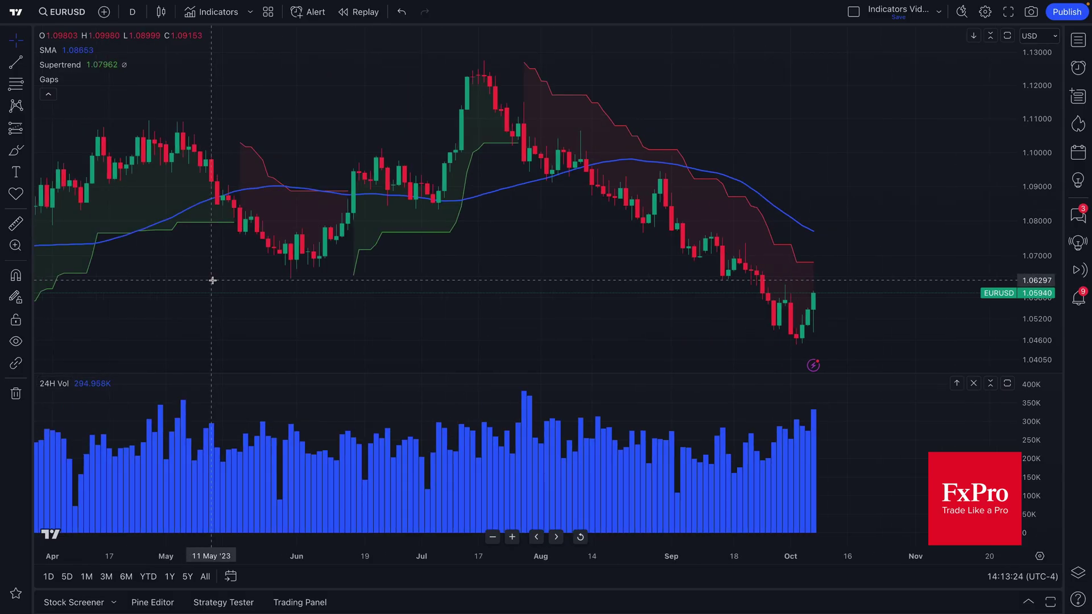
- Open the library's Technicals category and cycle through its tabs, ending on the Patterns list
click(206, 19)
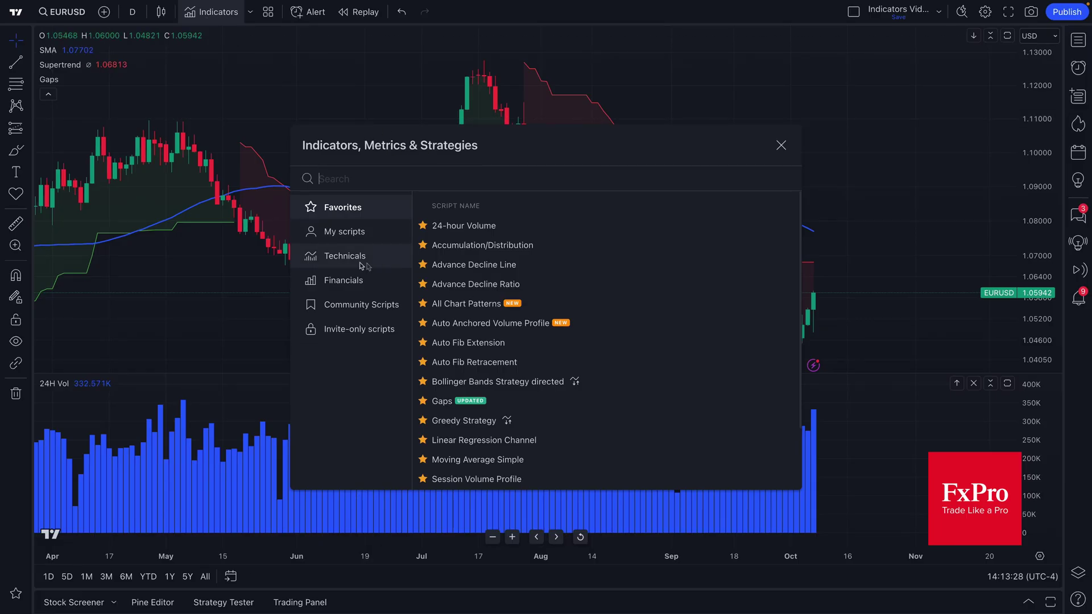
click(333, 264)
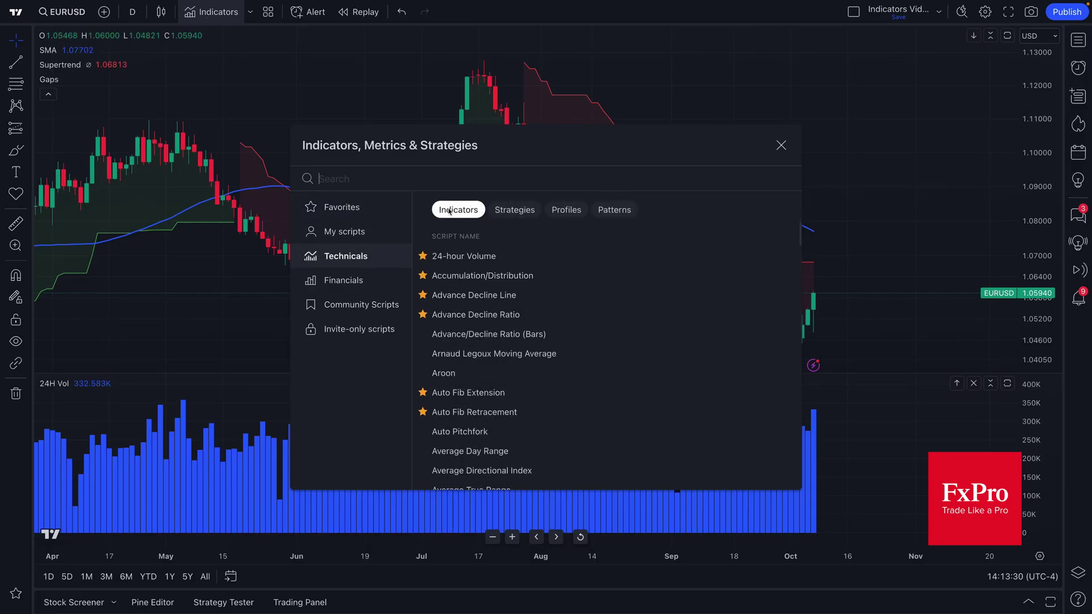
click(506, 211)
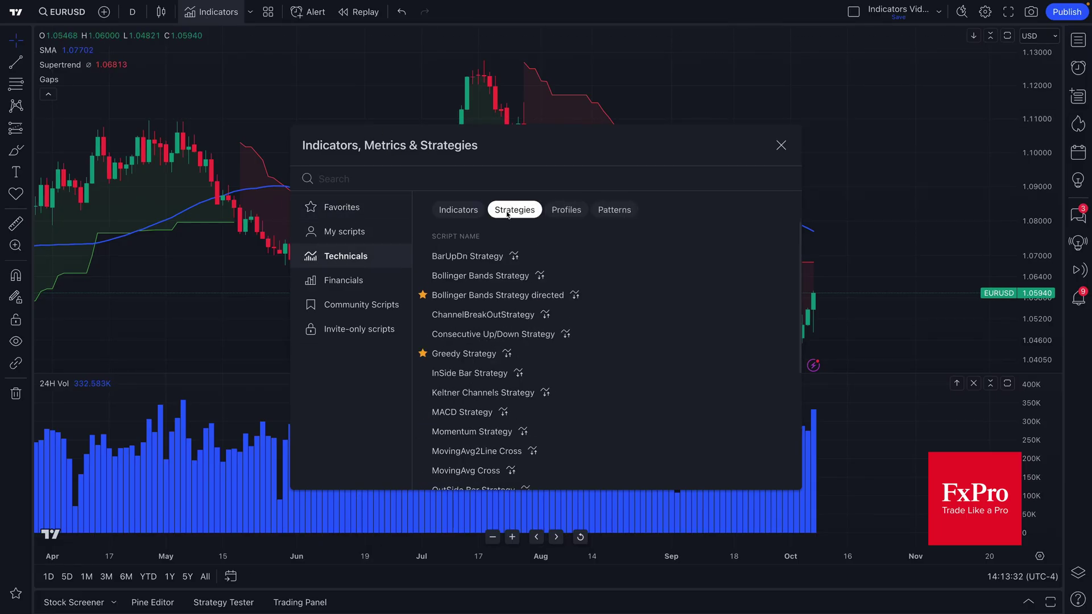
click(562, 214)
click(603, 215)
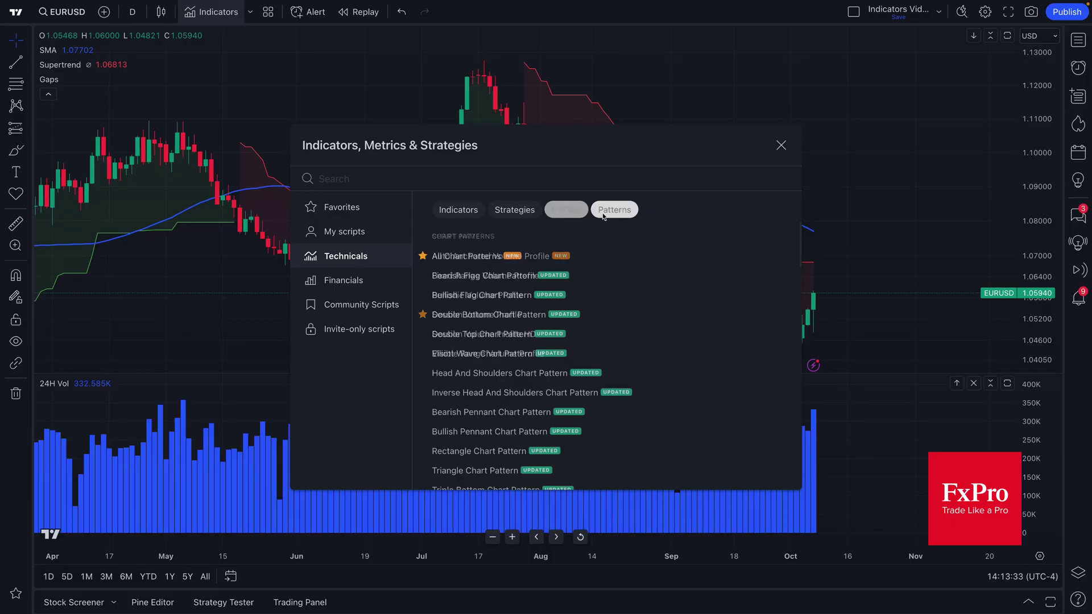
click(461, 215)
click(506, 216)
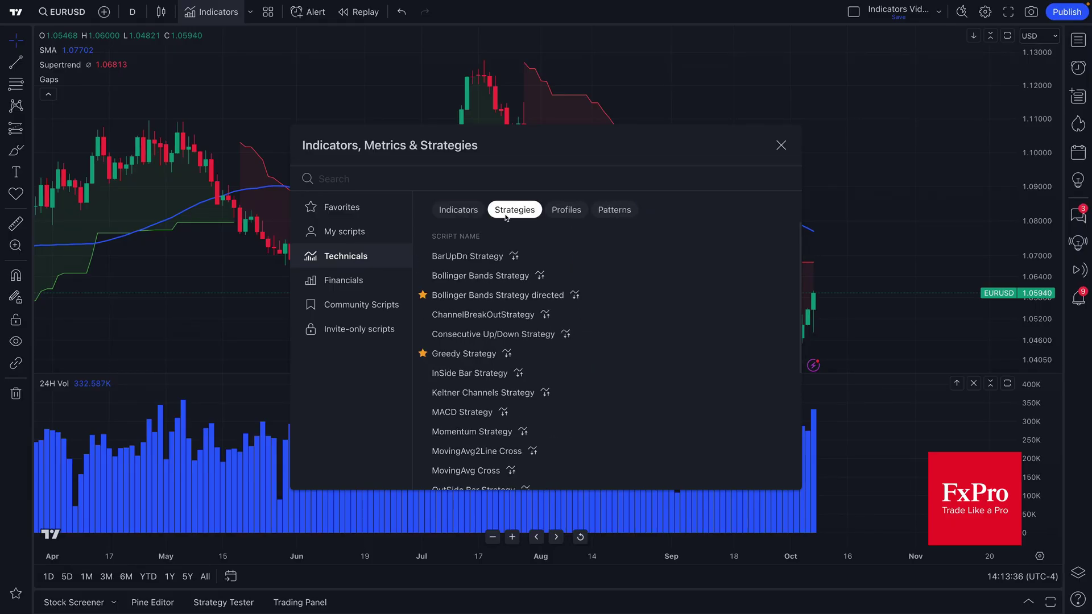
click(564, 211)
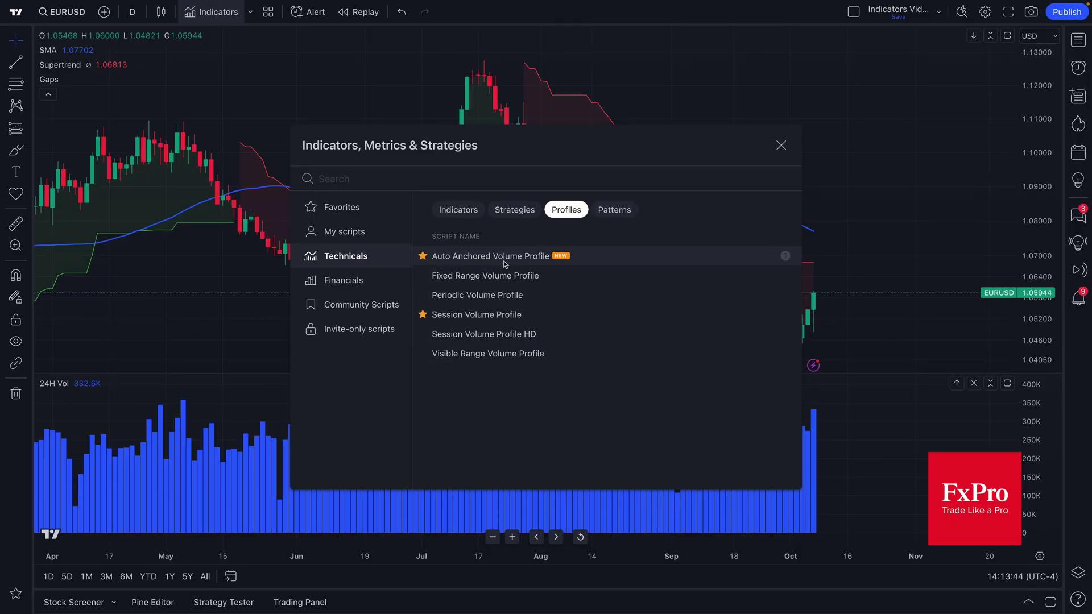
click(617, 213)
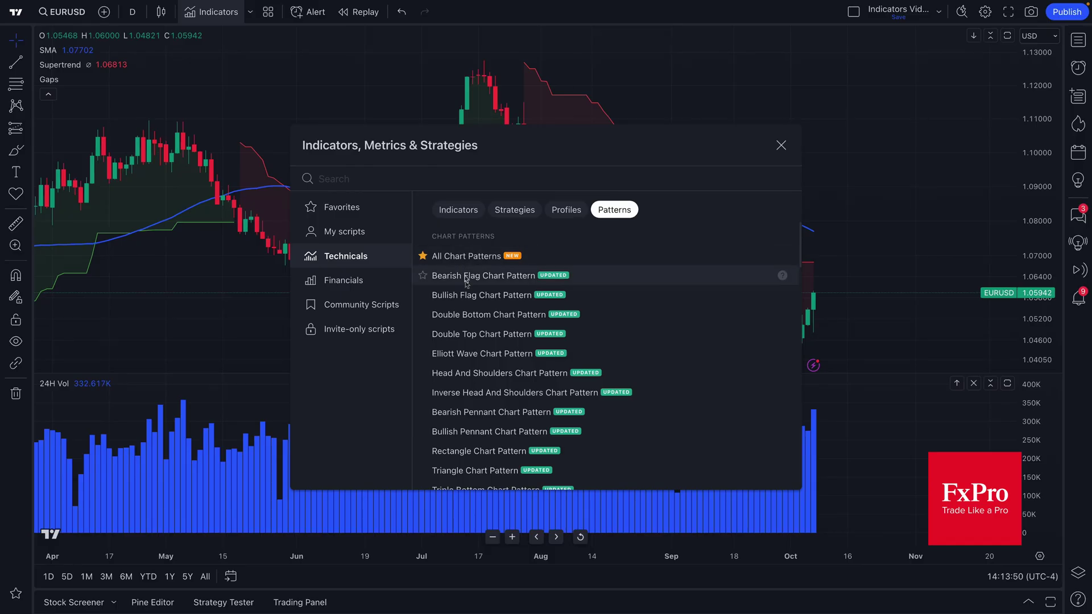
- Add All Chart Patterns from the Patterns list to the EURUSD chart
scroll(477, 338, down, 1)
scroll(472, 324, up, 1)
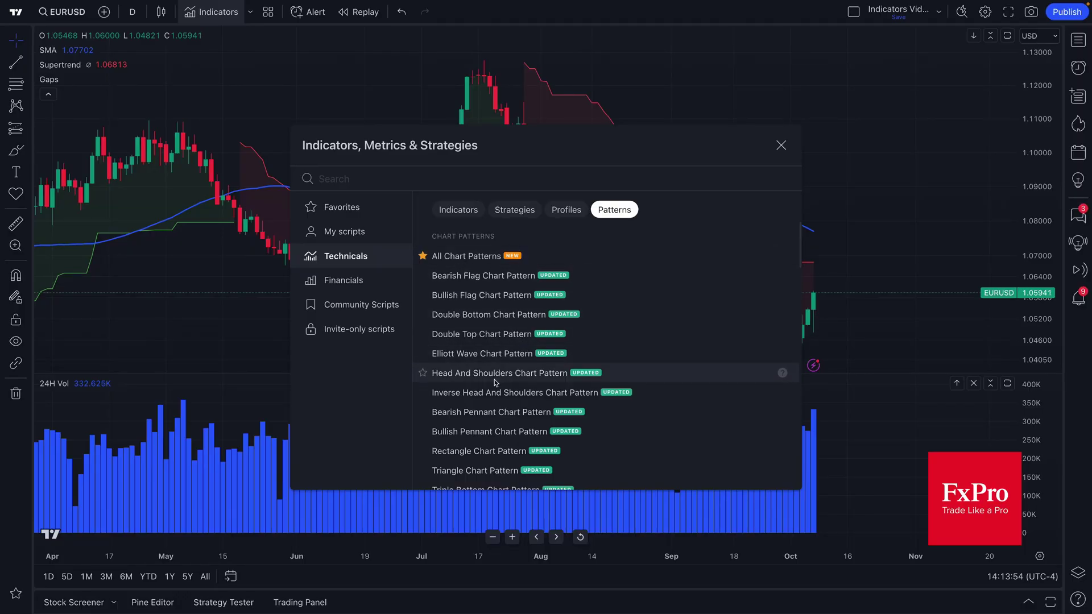
scroll(483, 373, down, 2)
scroll(493, 416, down, 6)
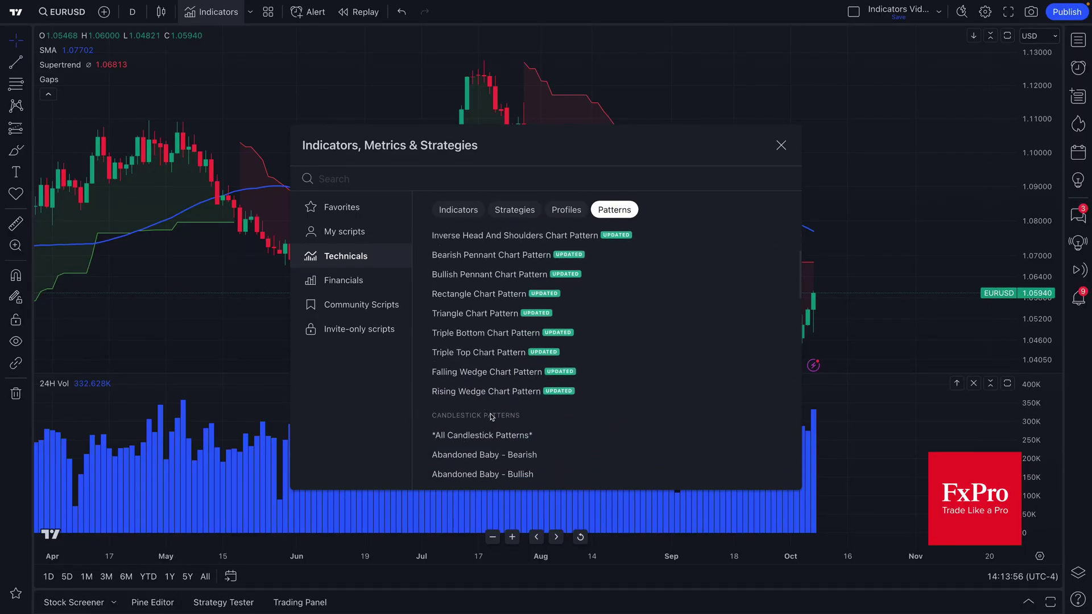
scroll(476, 275, up, 8)
click(455, 256)
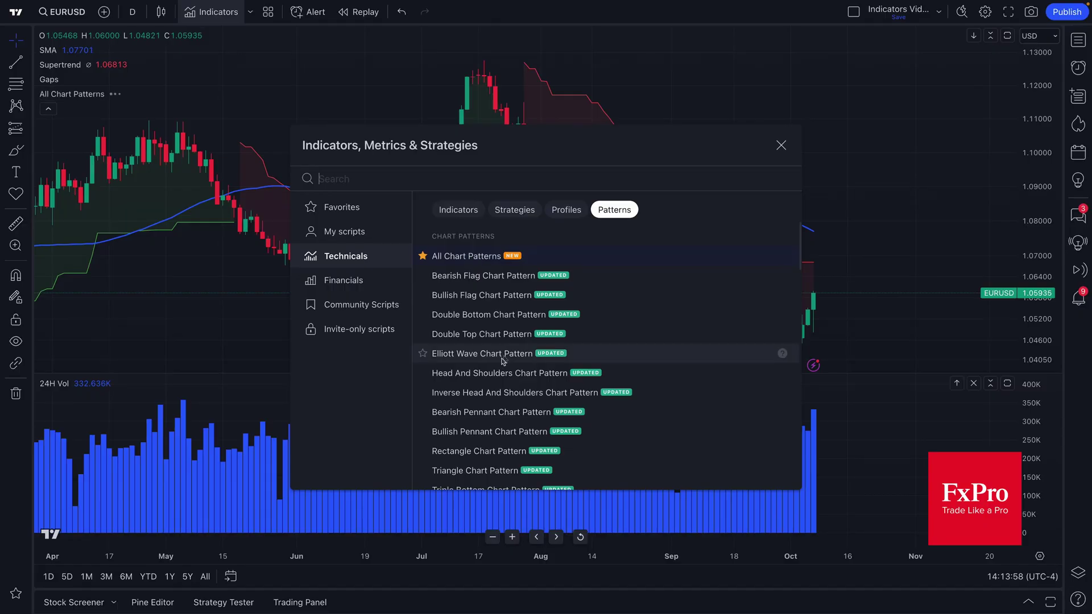
- Add All Candlestick Patterns so candle pattern labels appear
scroll(496, 365, down, 6)
scroll(496, 365, down, 5)
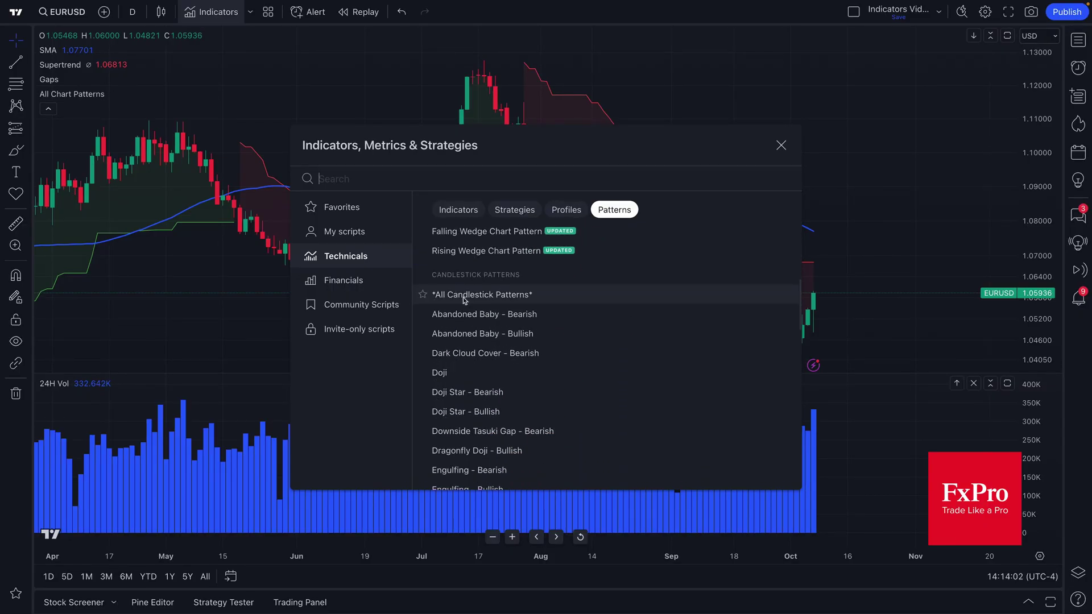
click(453, 298)
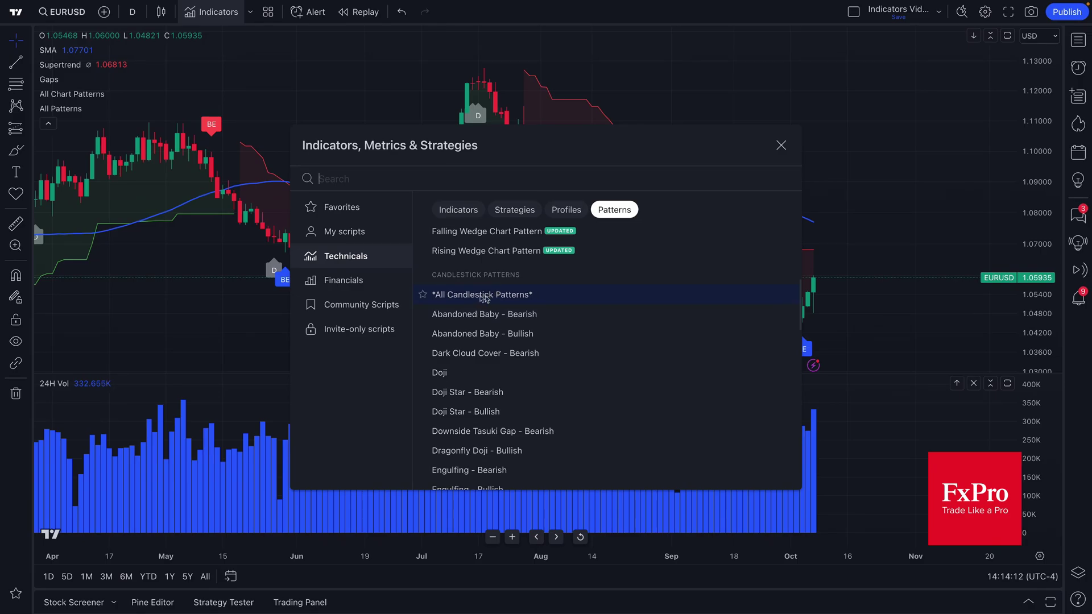
- Close the indicator library, read the BE and D labels, and zoom out to a year of EURUSD
click(780, 147)
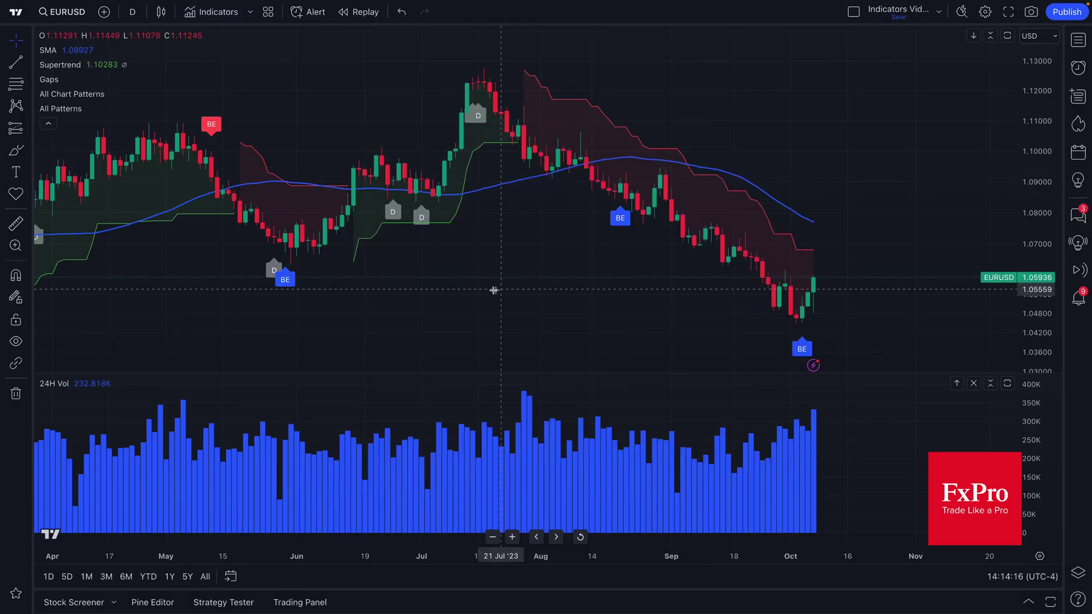
scroll(493, 293, left, 5)
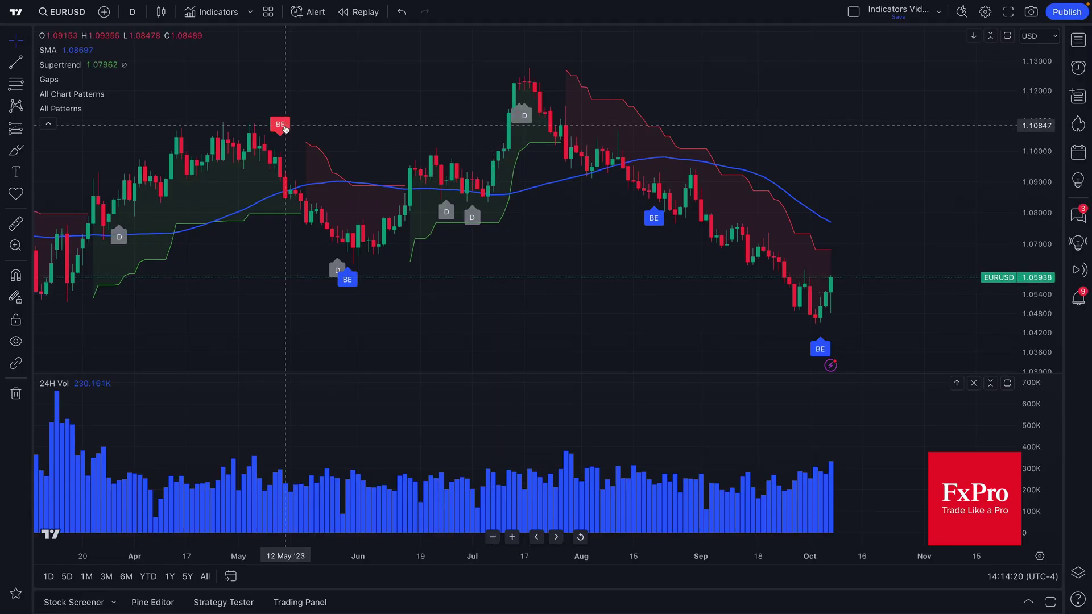
mouse_move(282, 127)
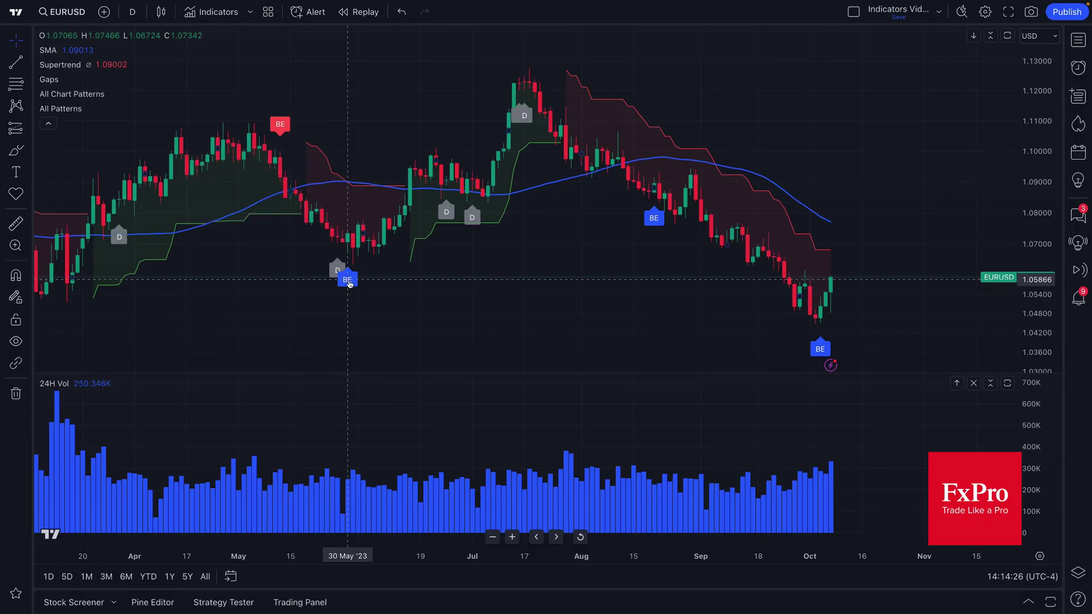
mouse_move(473, 222)
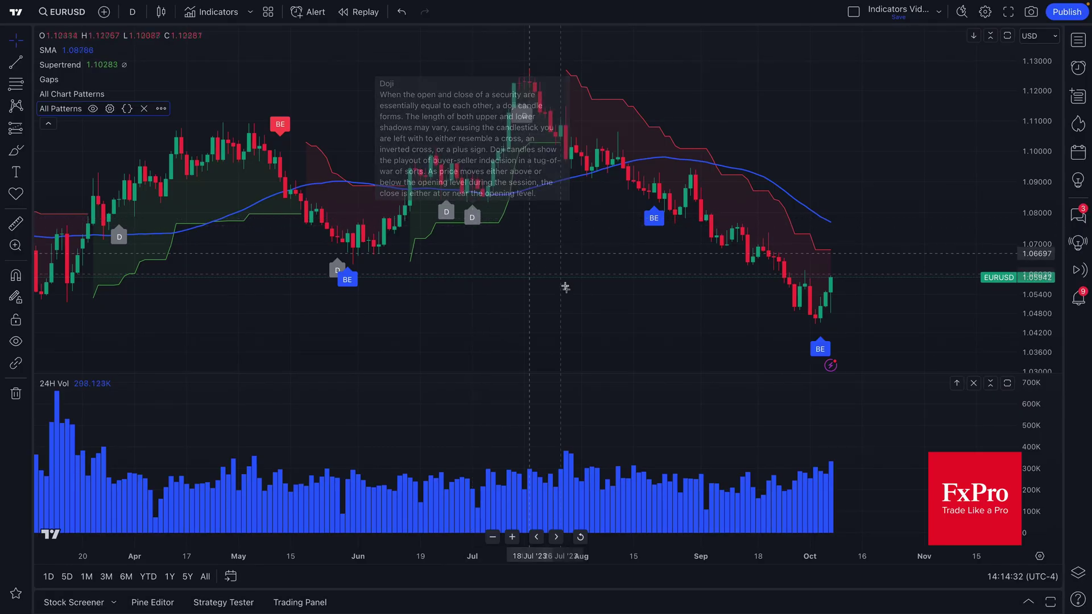
scroll(563, 288, down, 10)
drag(490, 304, 478, 305)
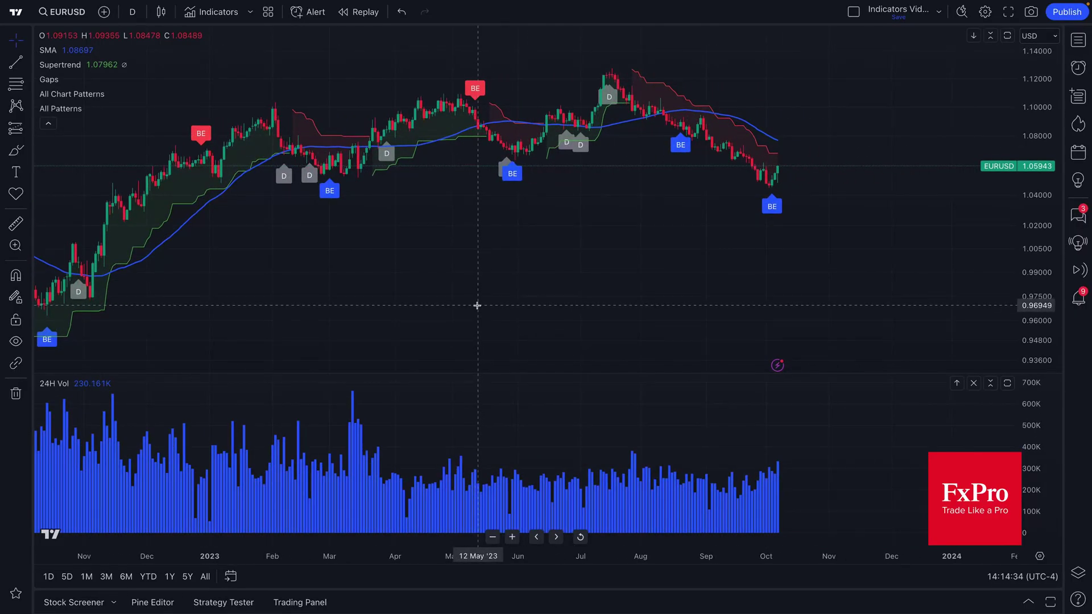
- Reopen the indicator library on the Technicals Indicators list
click(206, 14)
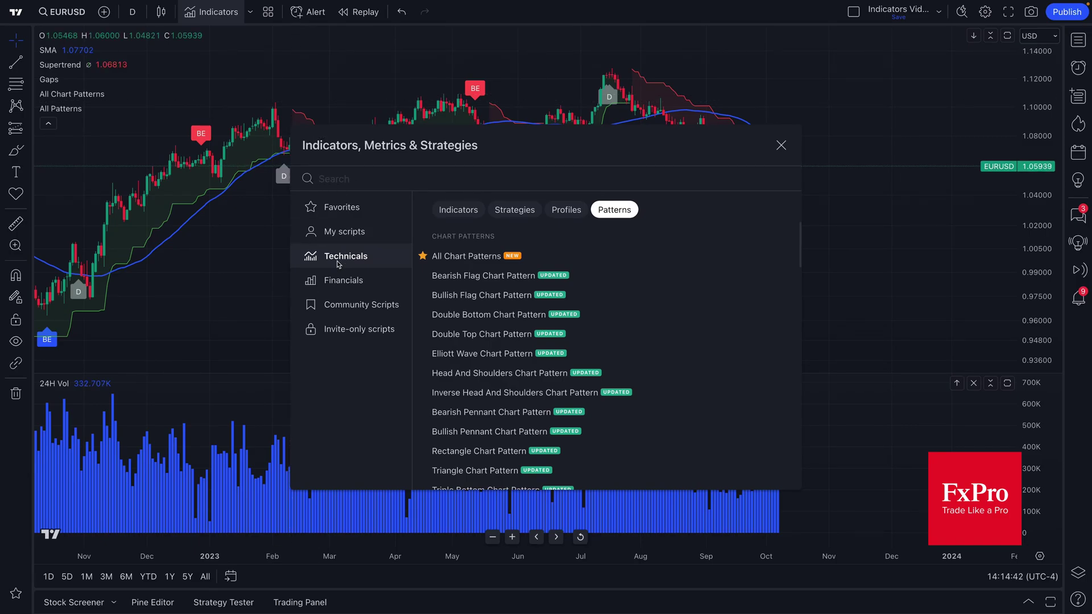
click(459, 211)
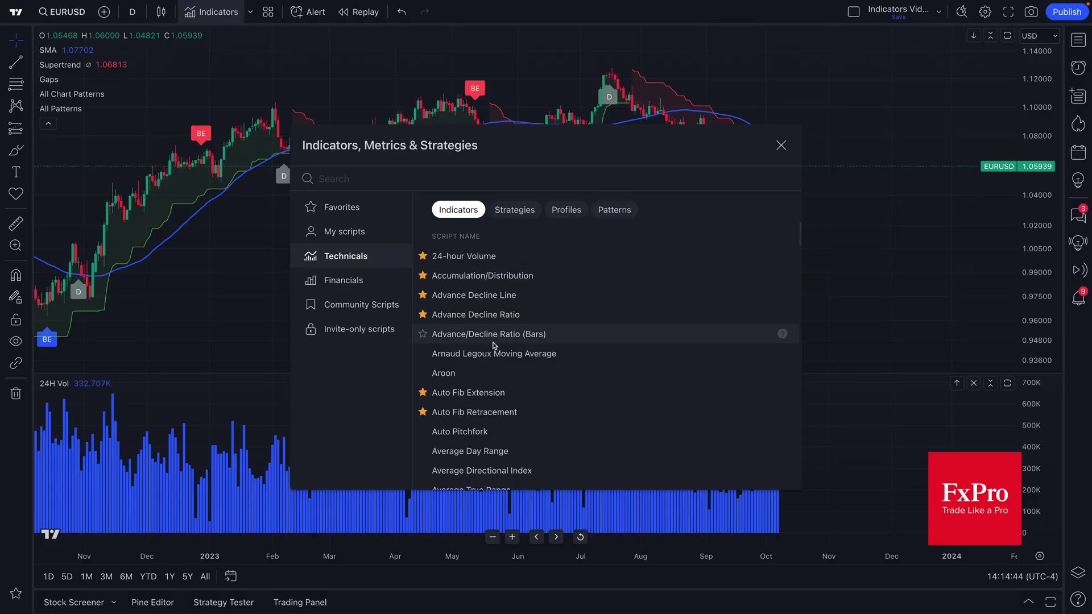